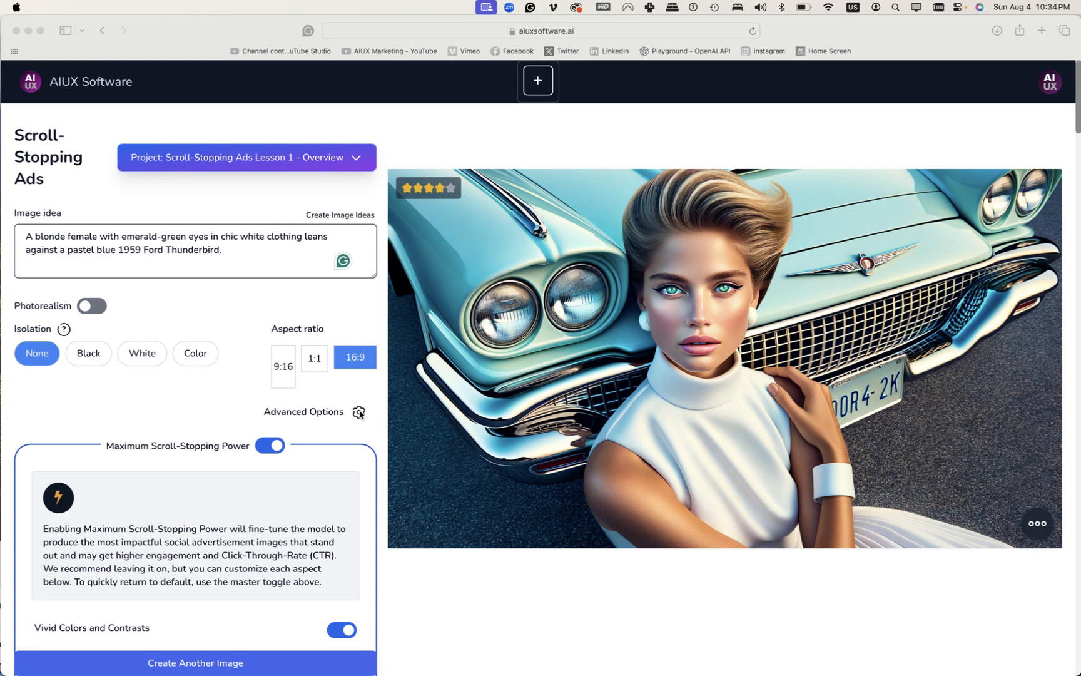
Review the individual aspects listed under Maximum Scroll-Stopping Power
scroll(360, 414, "down", 2)
scroll(360, 414, "down", 5)
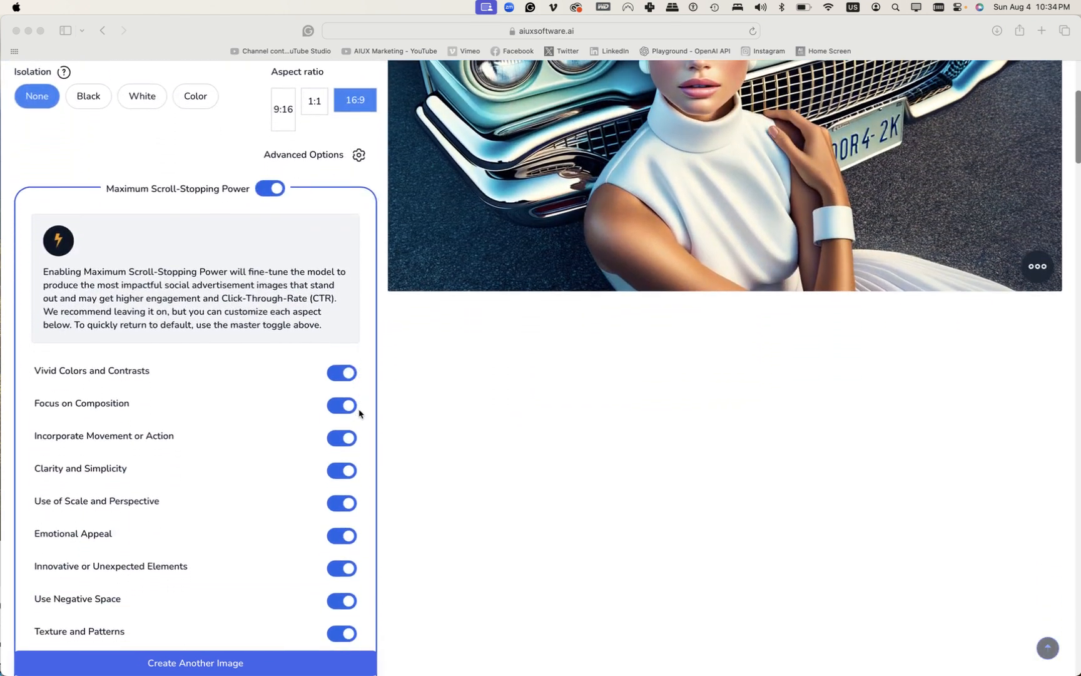
scroll(360, 413, "up", 1)
scroll(360, 413, "down", 2)
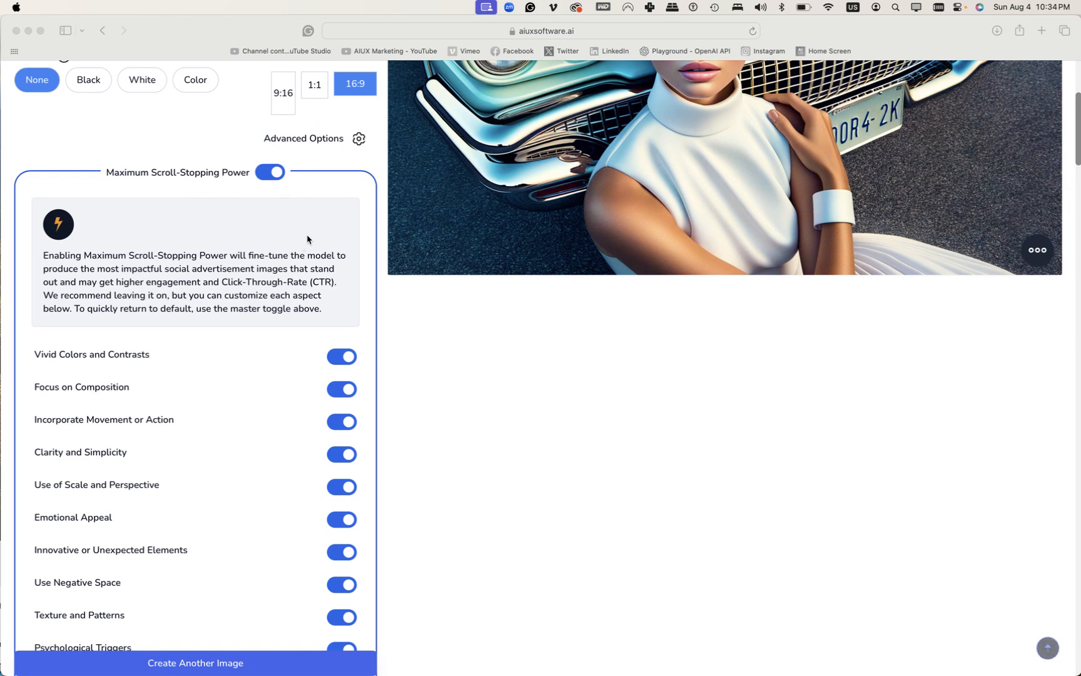
scroll(277, 305, "down", 3)
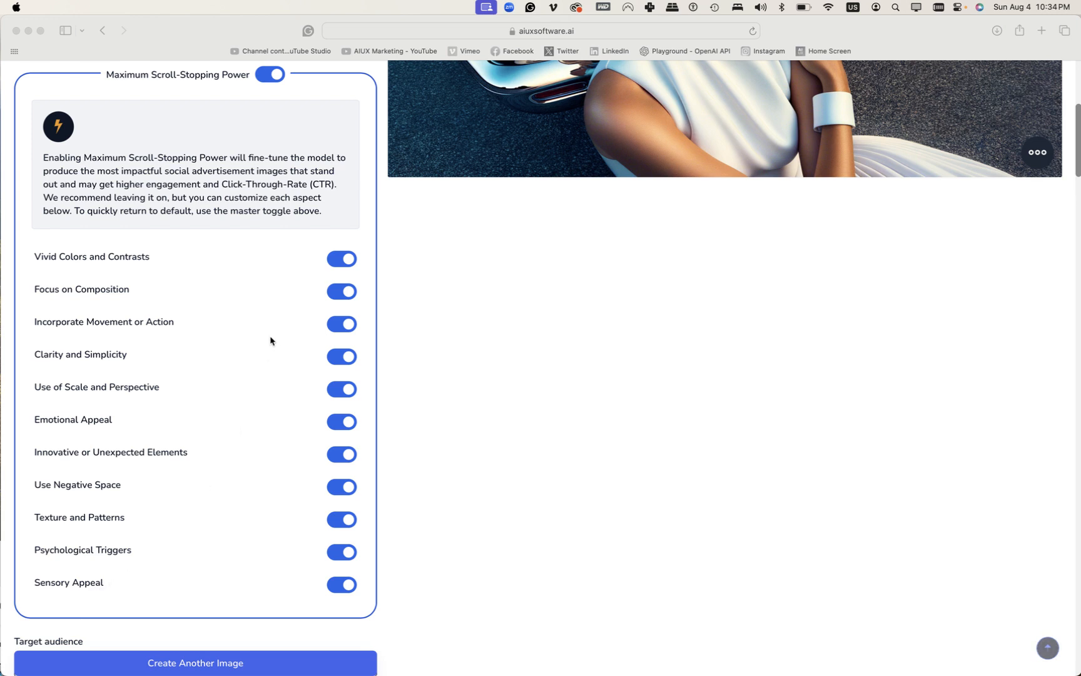
scroll(270, 341, "up", 1)
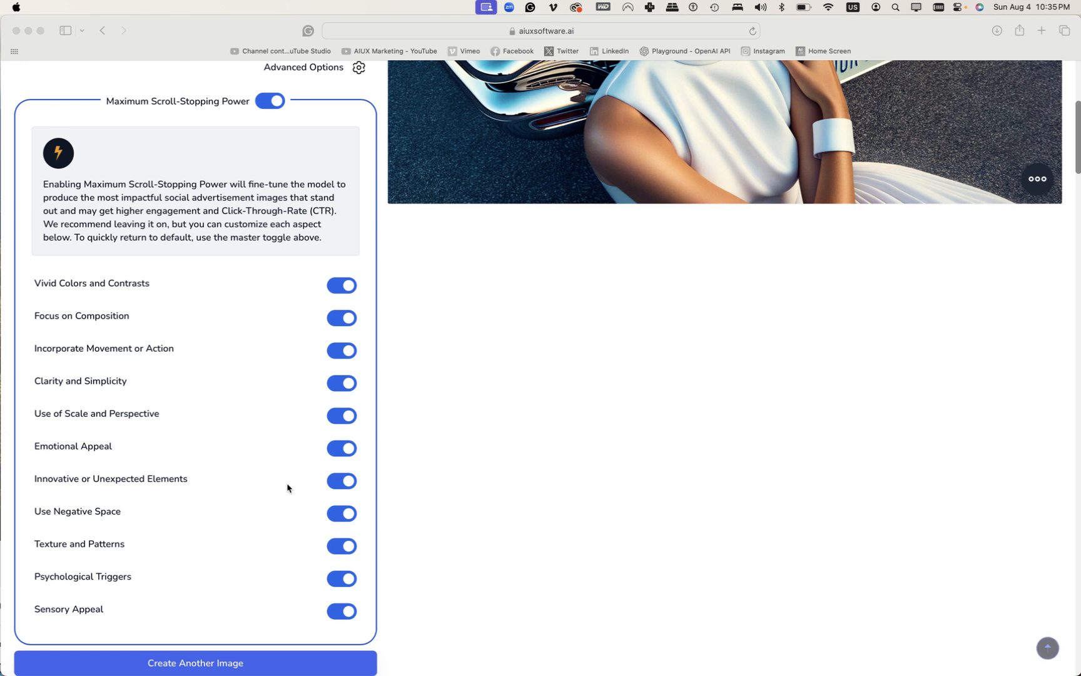
Replace the target audience with "Individuals seeking to buy a Ford Thunderbird"
scroll(325, 394, "down", 10)
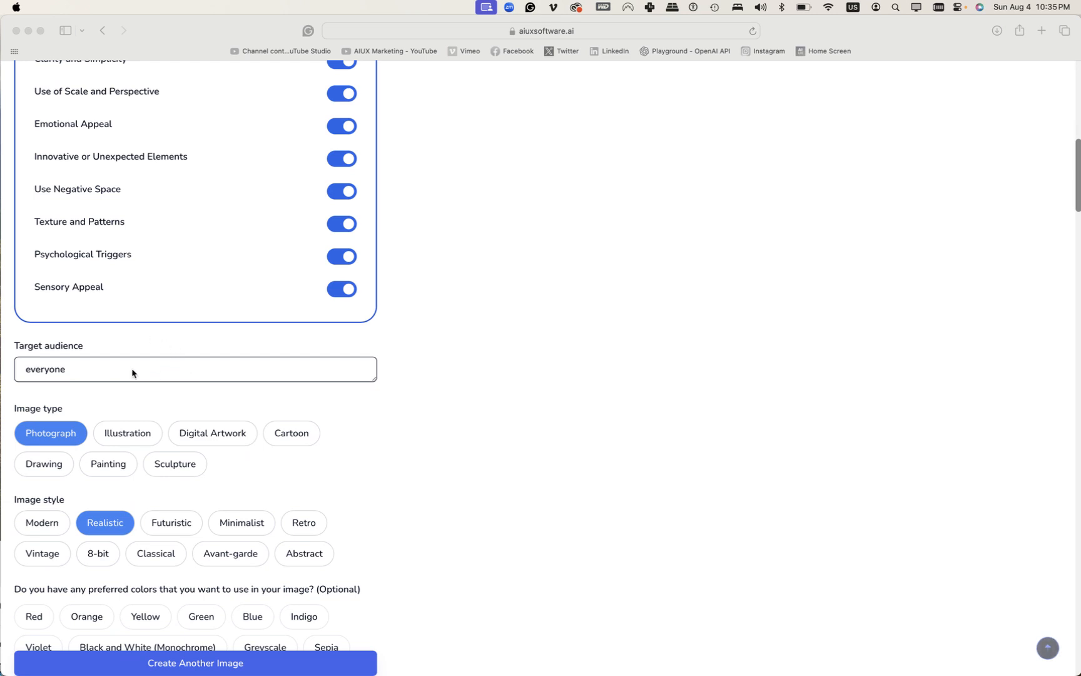
left_click(72, 368)
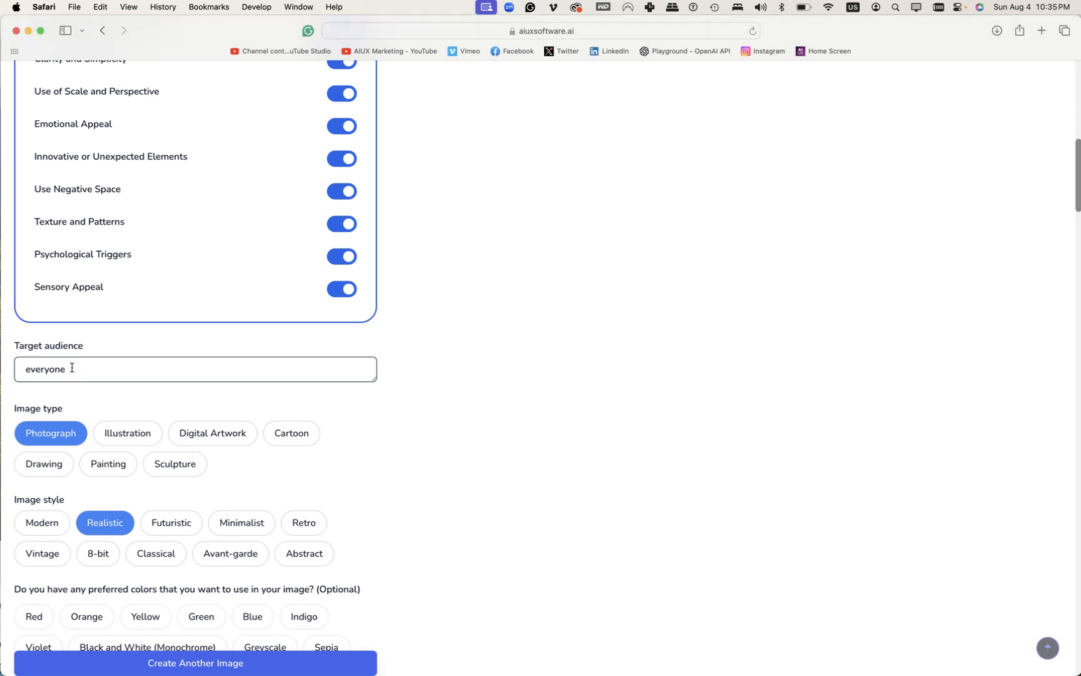
left_click_drag(78, 368, 5, 367)
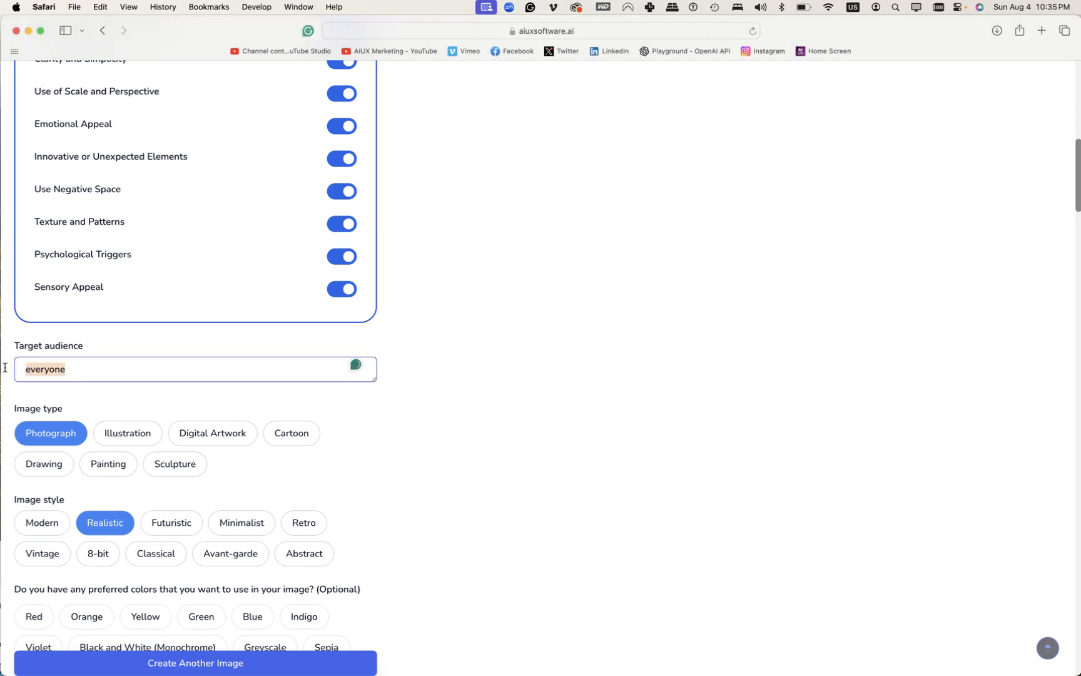
mouse_move(1, 370)
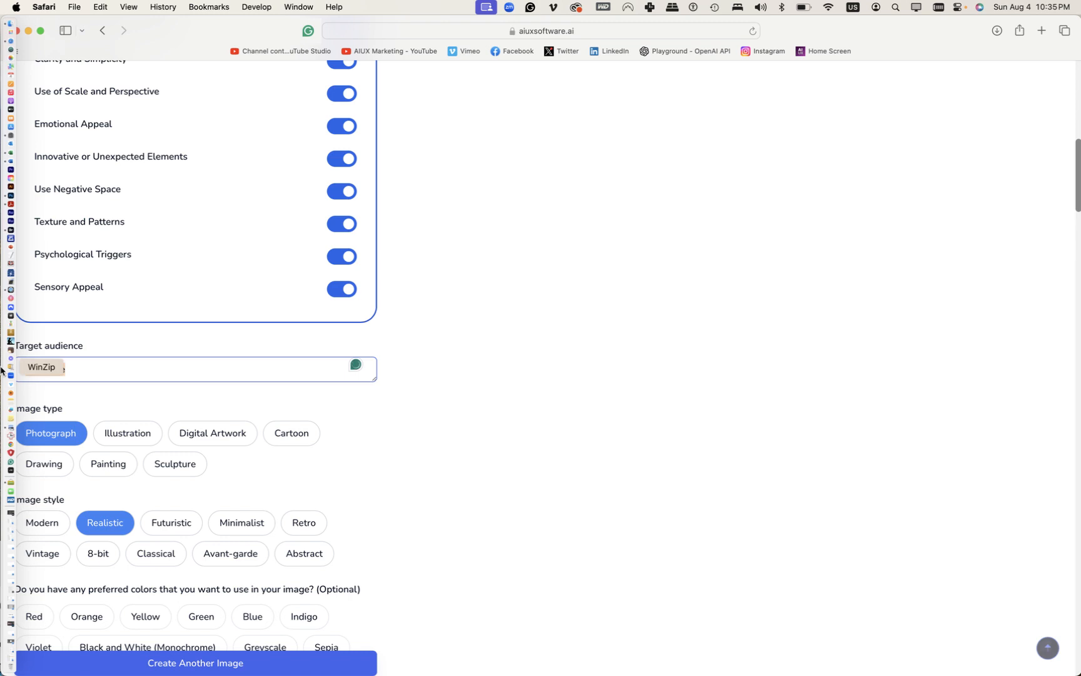
key("BackSpace")
type("Individuals seeking ")
type("to buy")
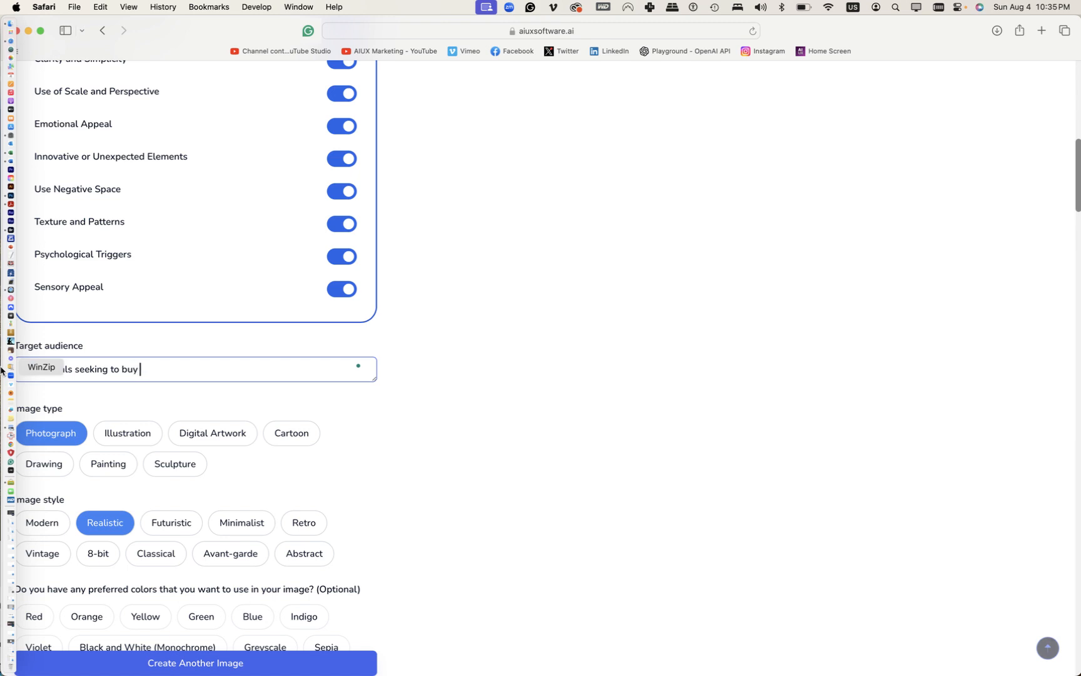
type(" a Ford Thuderird")
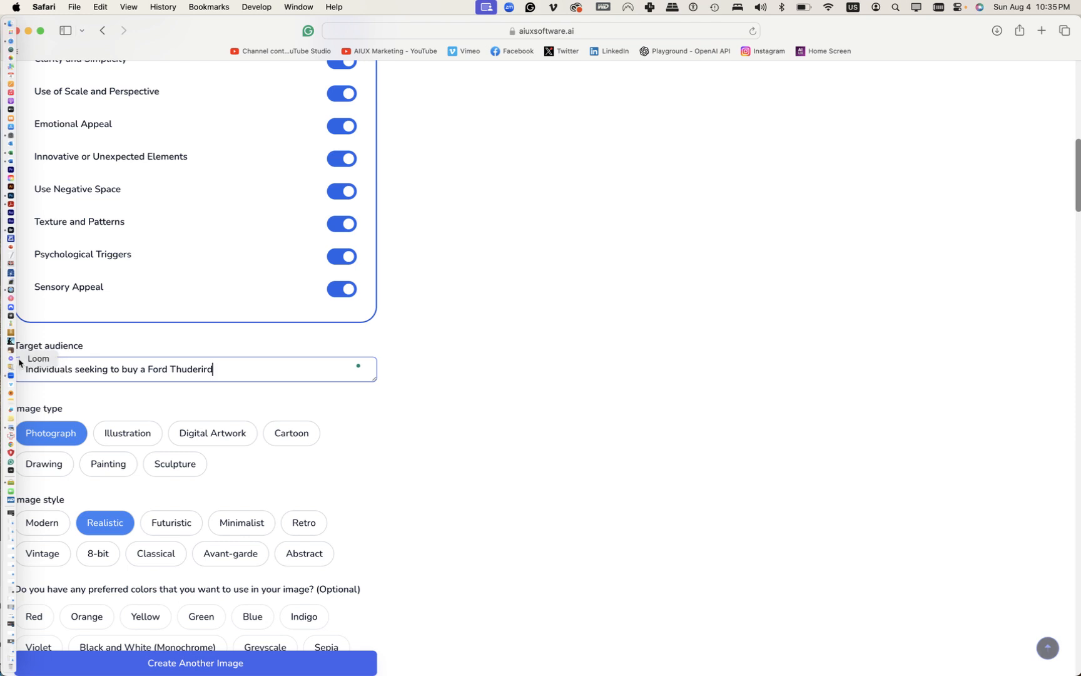
key("BackSpace")
key("BackSpace")
key("BackSpace")
key("BackSpace")
key("BackSpace")
key("BackSpace")
type("nderbird")
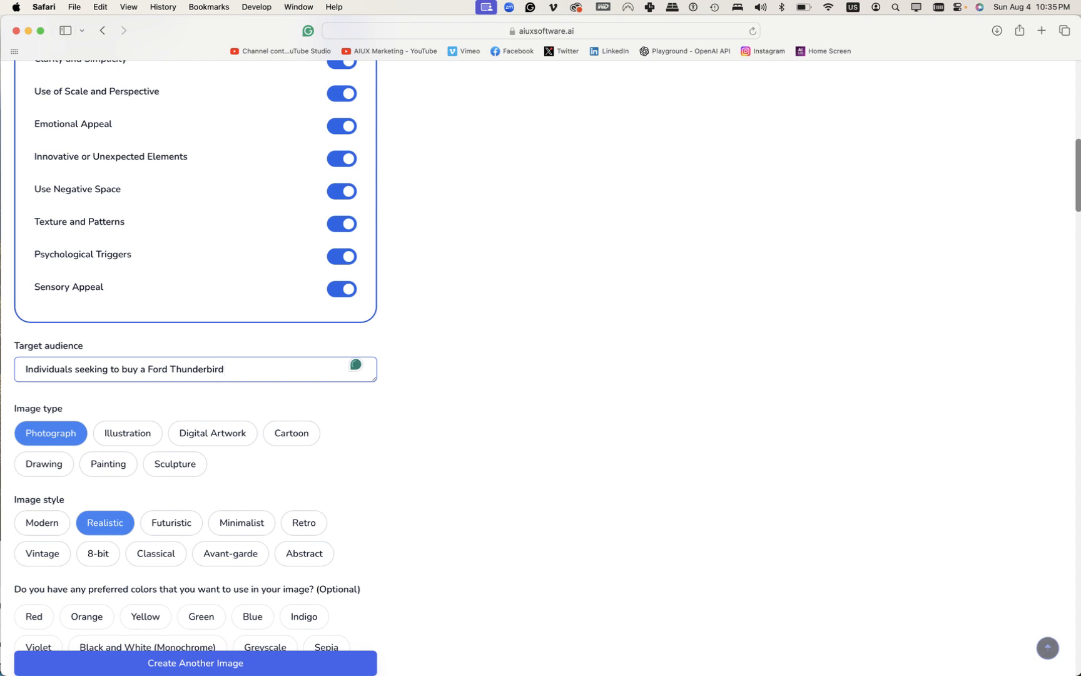
Set the image type to Digital Artwork and the image style to Vintage, and generate another image
scroll(328, 408, "down", 3)
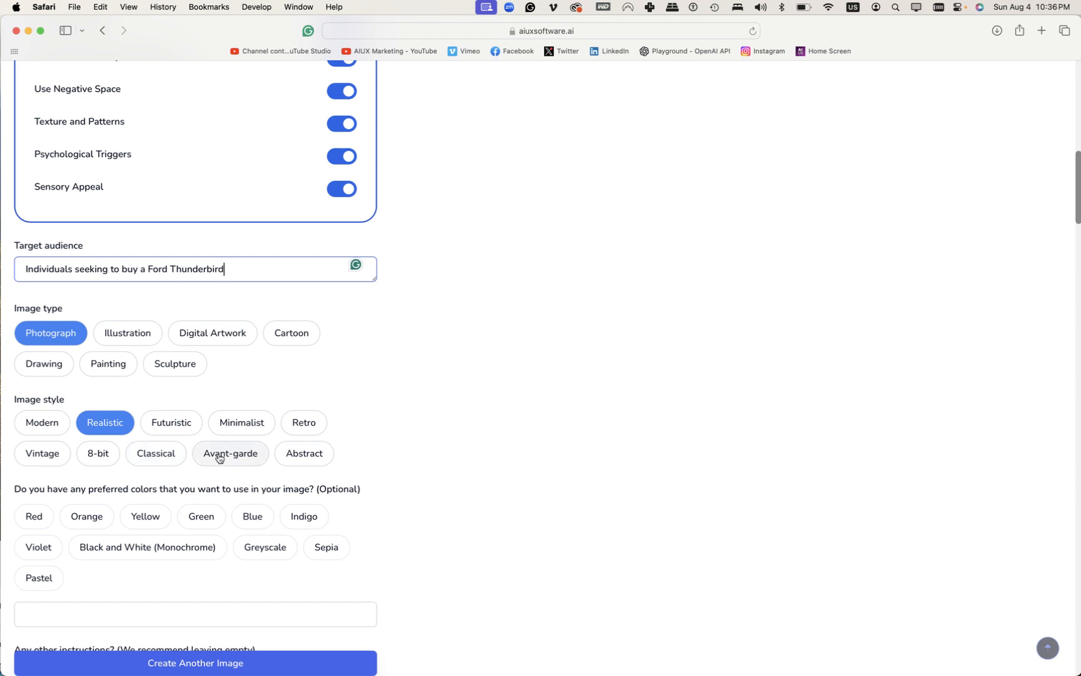
scroll(406, 416, "down", 3)
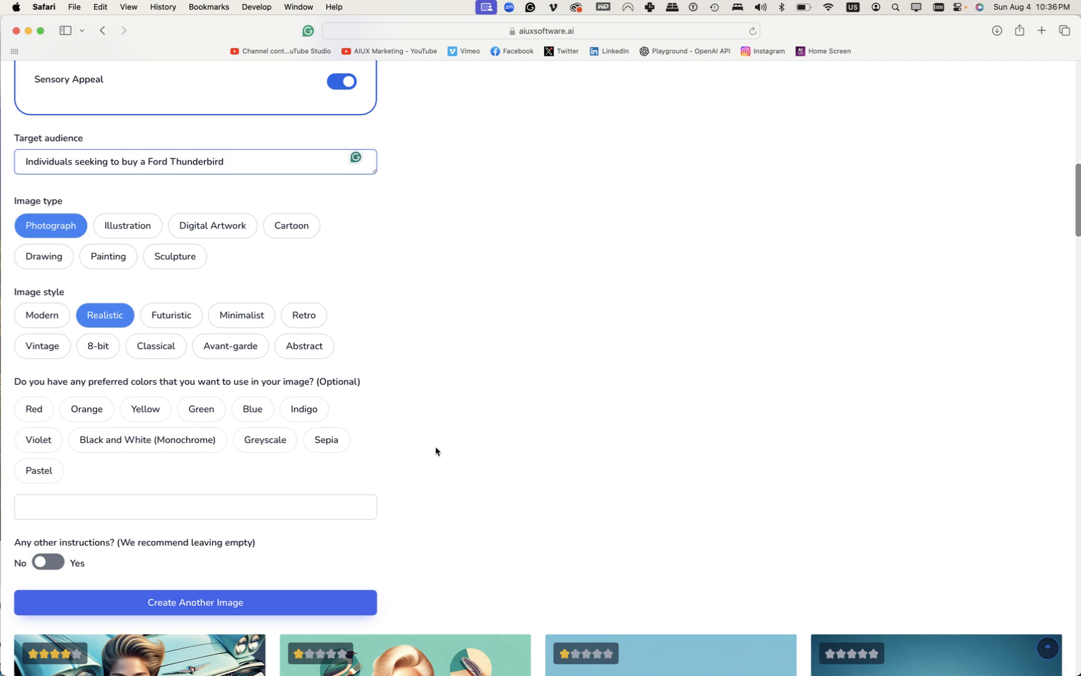
scroll(437, 446, "down", 3)
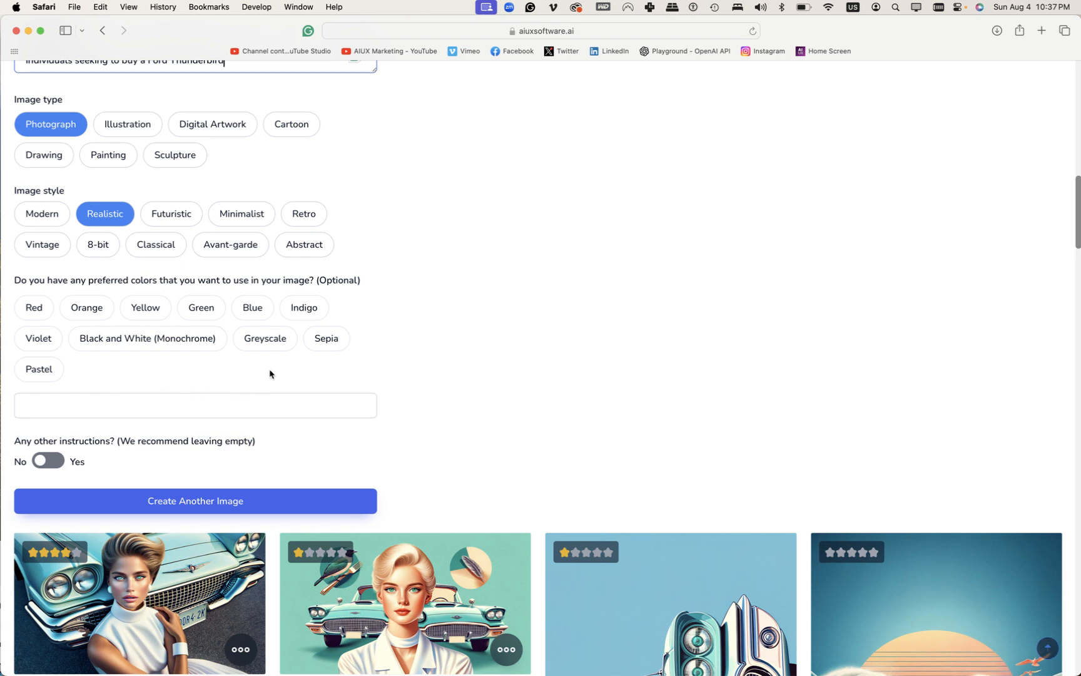
scroll(269, 374, "down", 2)
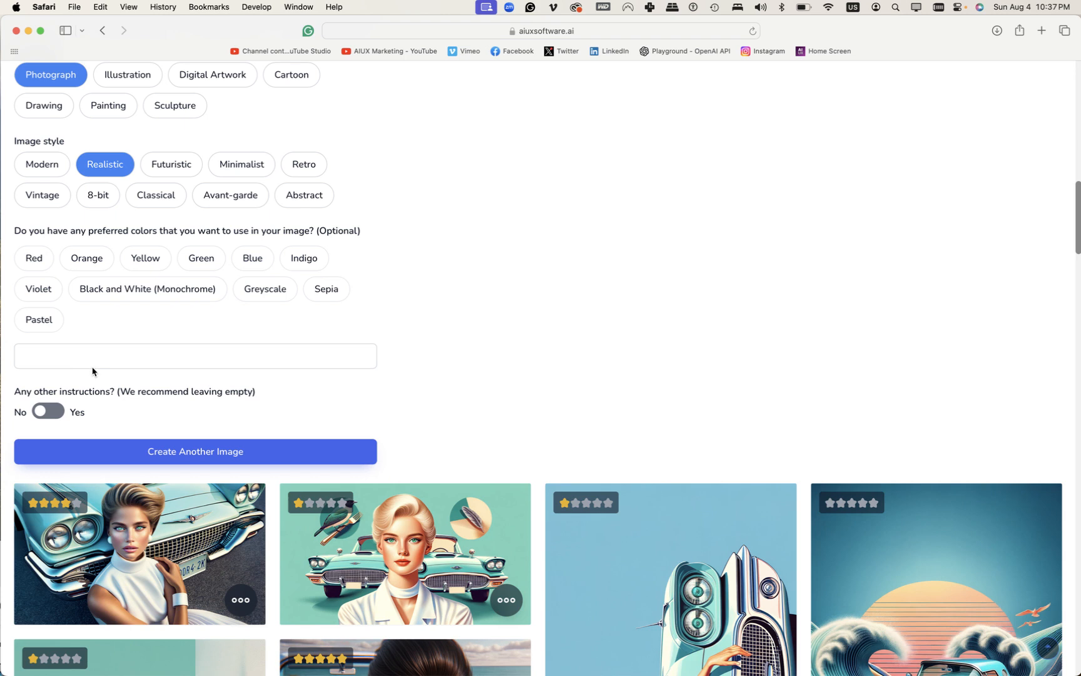
scroll(343, 327, "up", 5)
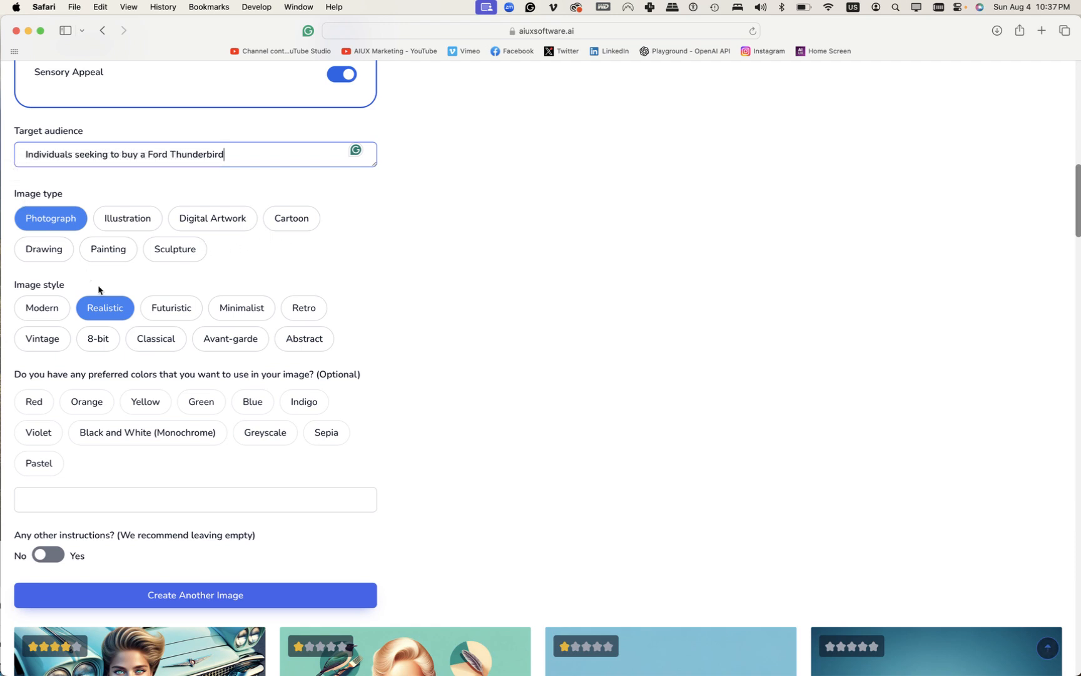
left_click(230, 219)
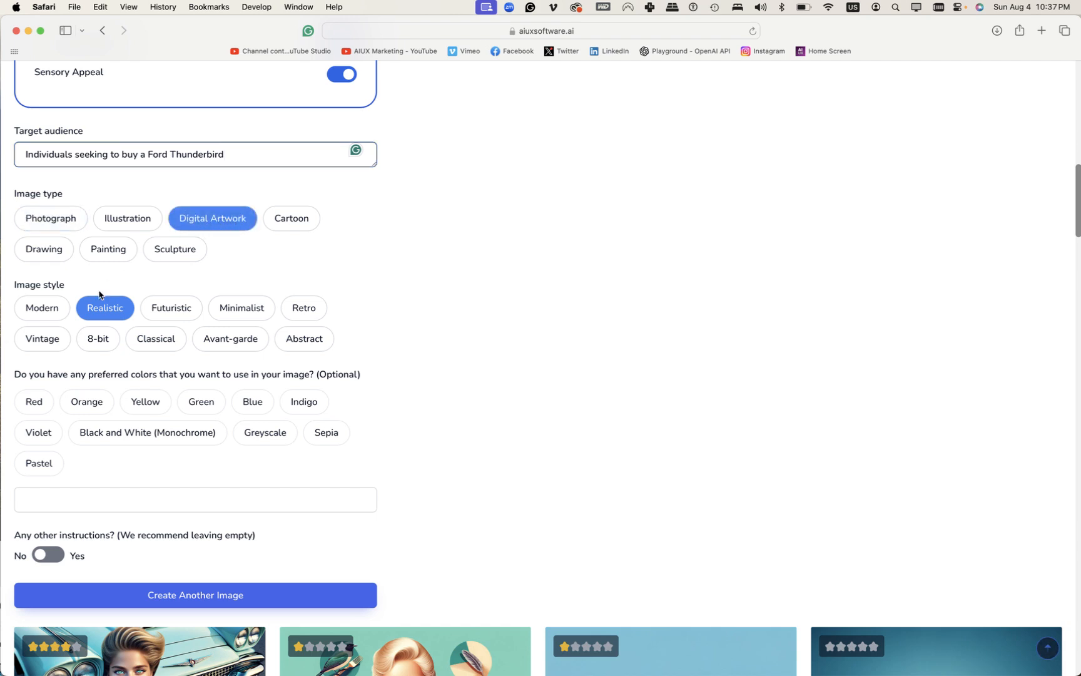
left_click(47, 341)
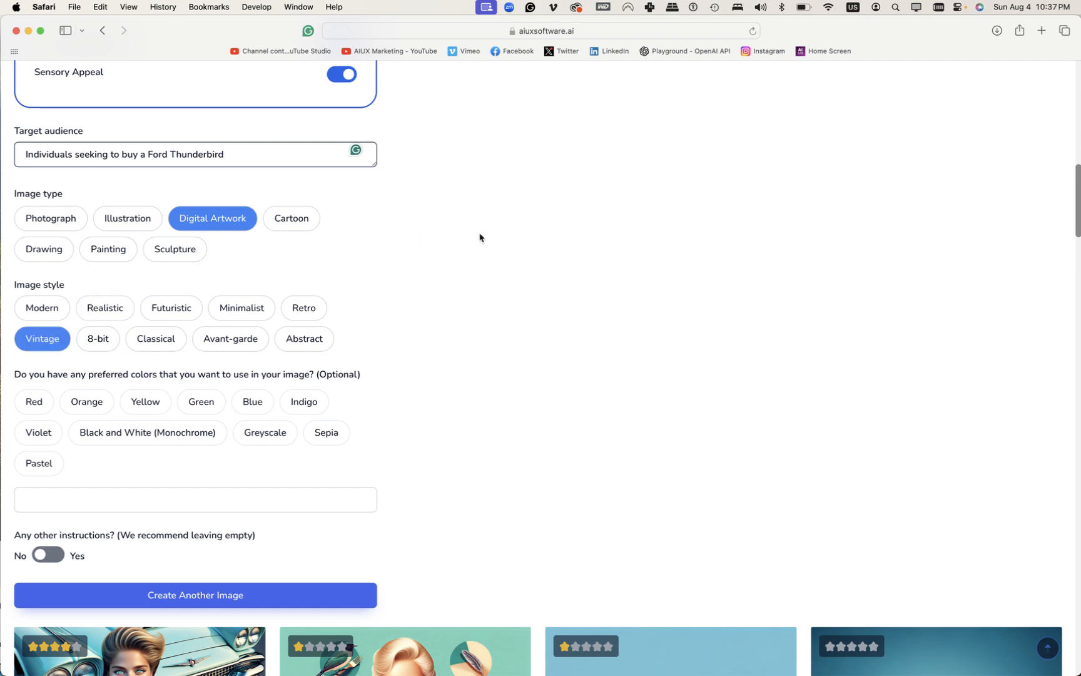
left_click(214, 597)
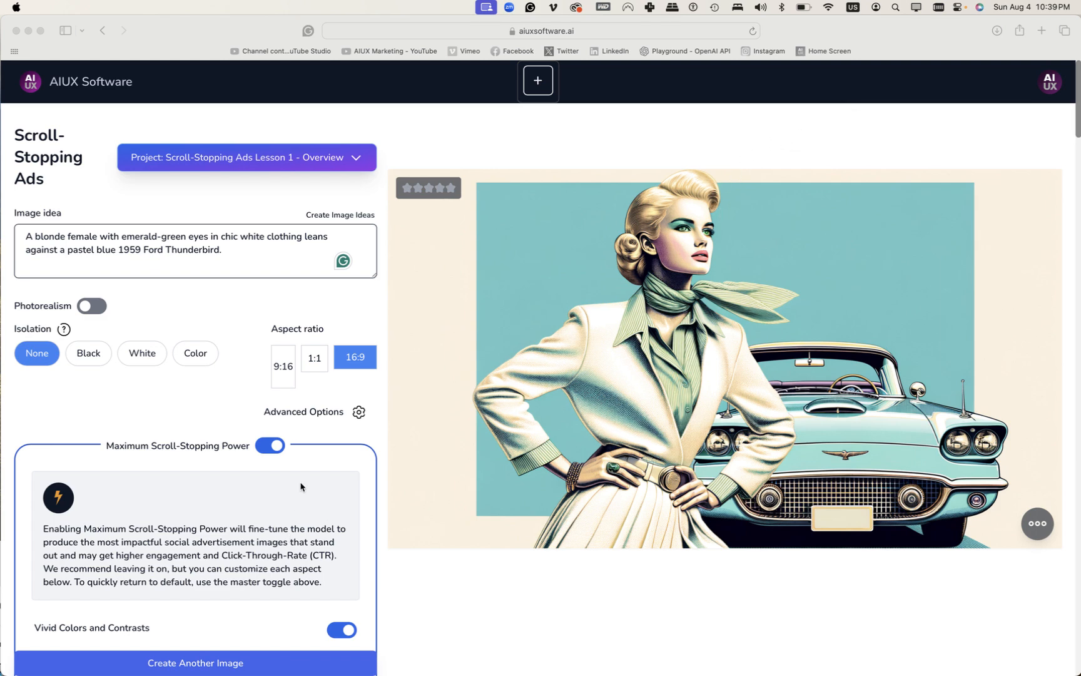
Generate another image with the Avant-garde style and the Illustration image type
scroll(300, 487, "down", 15)
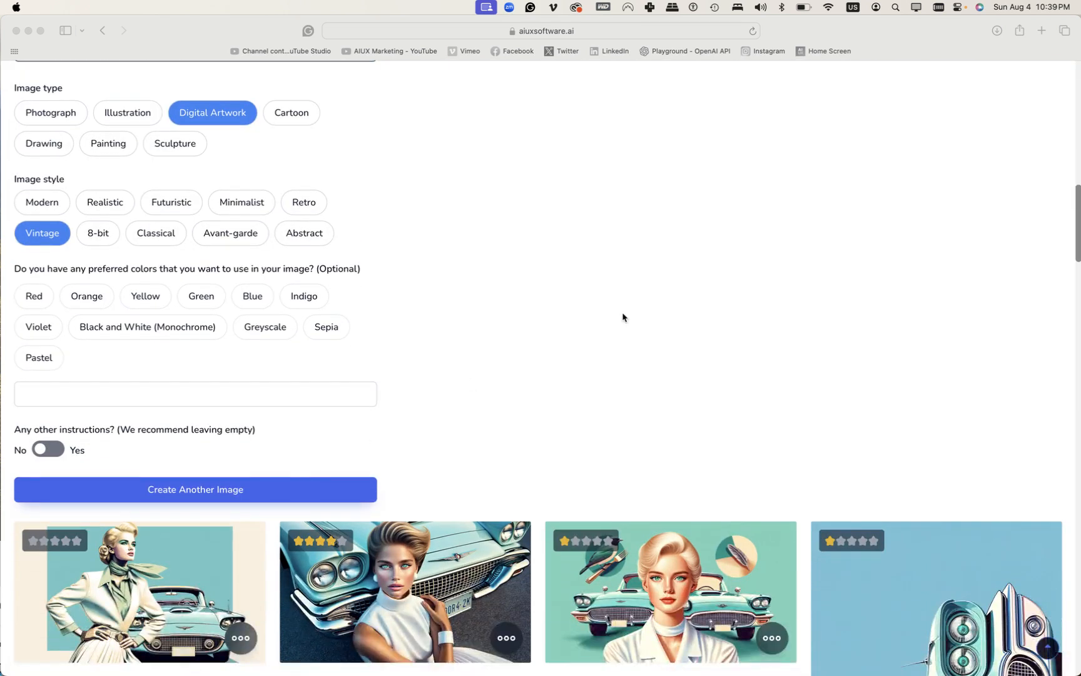
scroll(744, 208, "up", 15)
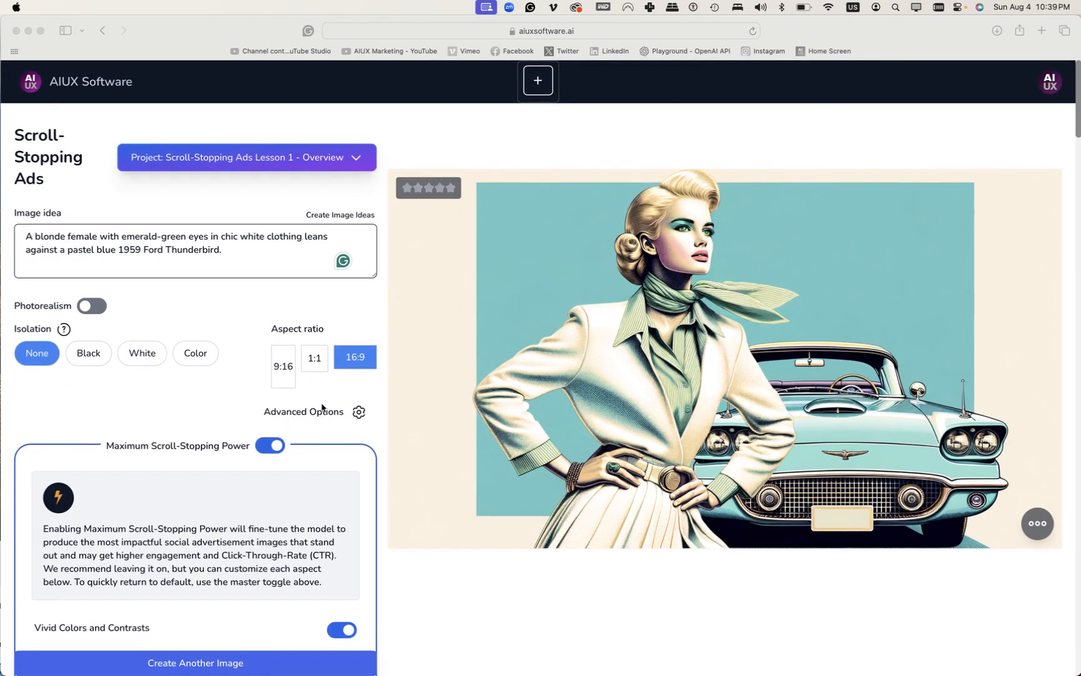
scroll(300, 488, "down", 15)
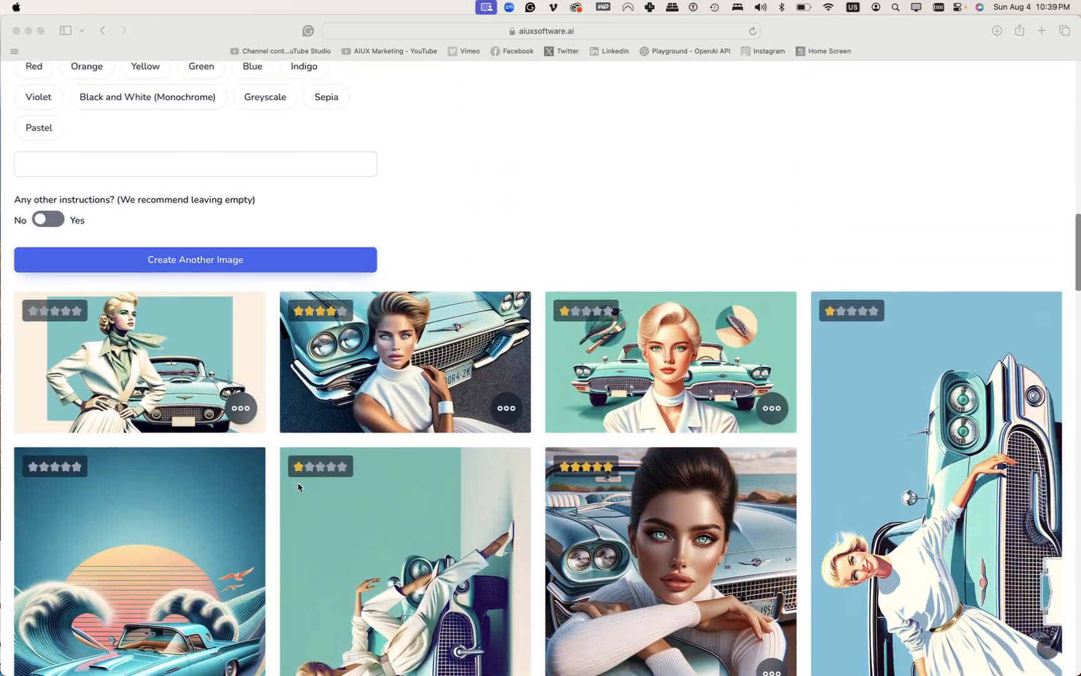
scroll(298, 488, "up", 5)
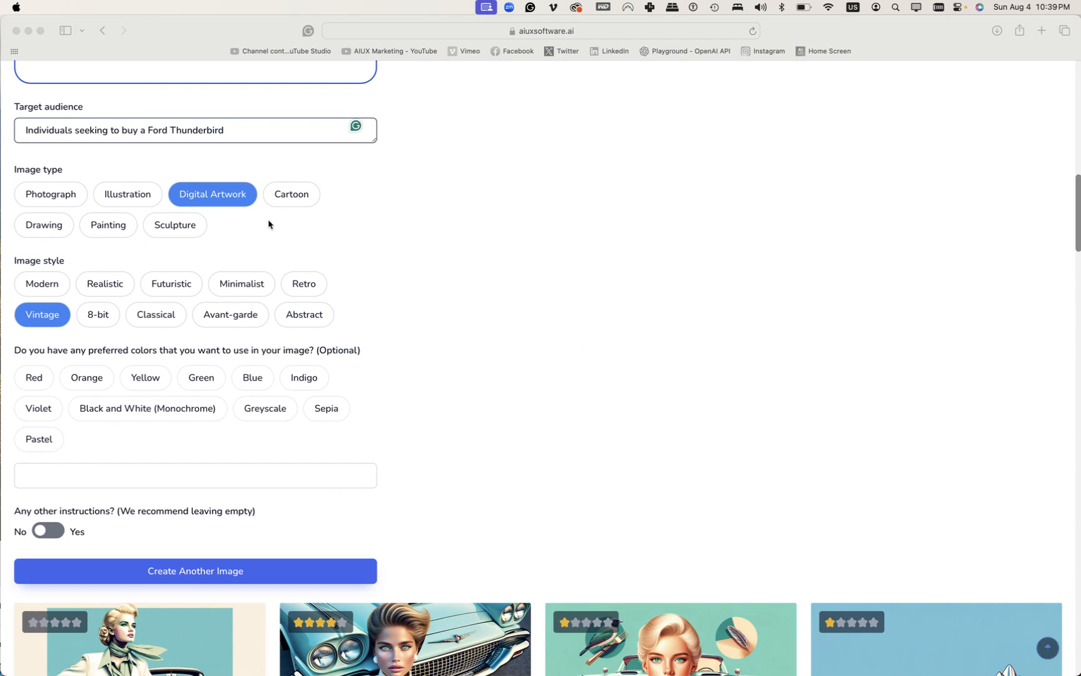
left_click(231, 317)
left_click(231, 317)
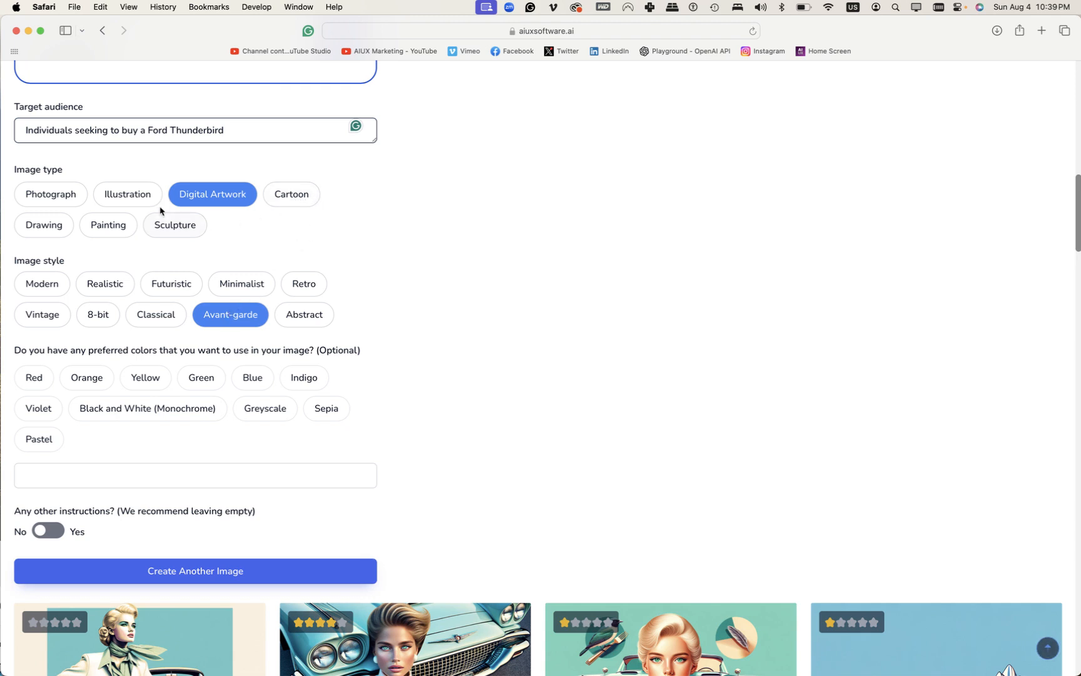
left_click(141, 196)
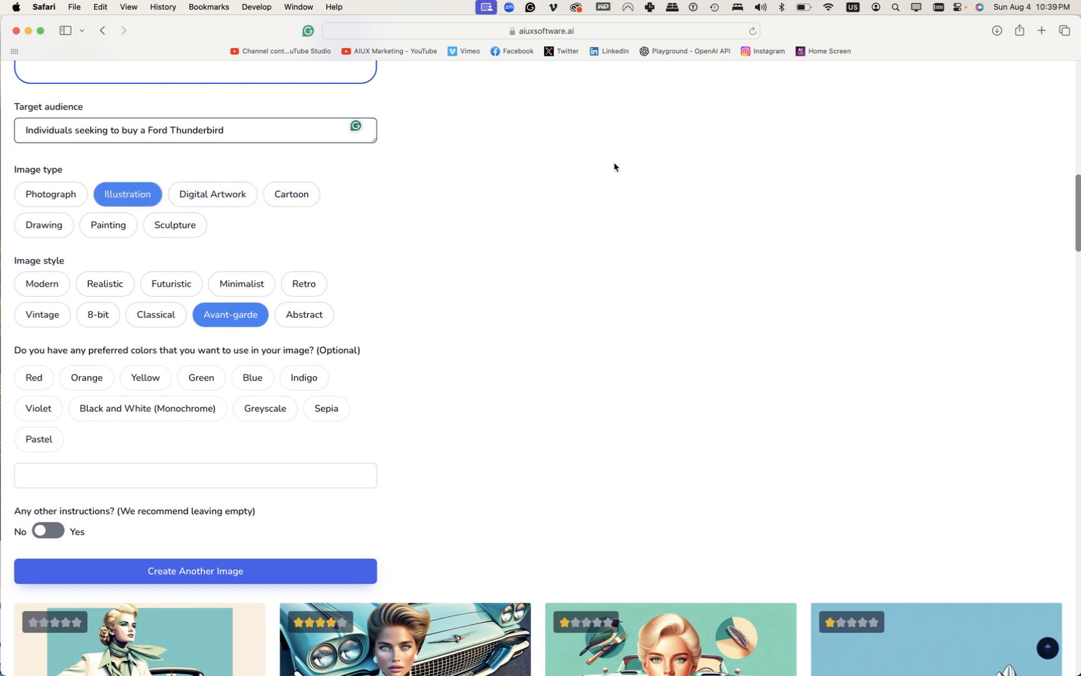
left_click(184, 576)
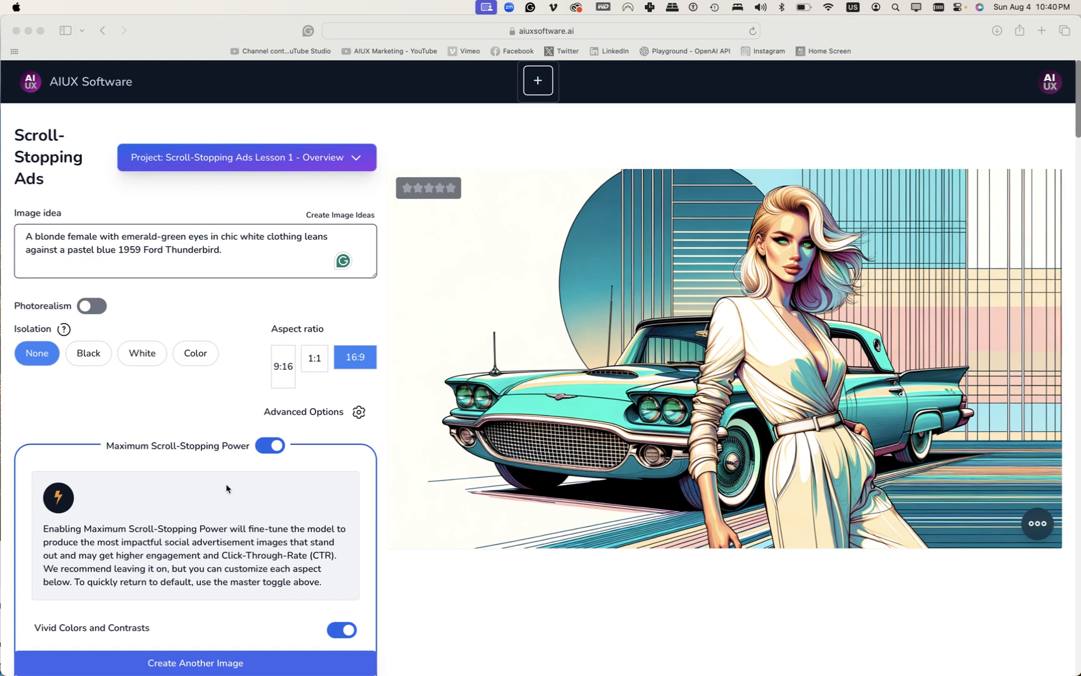
Change the image type to Cartoon and the style to Modern, and generate another image
scroll(234, 479, "down", 15)
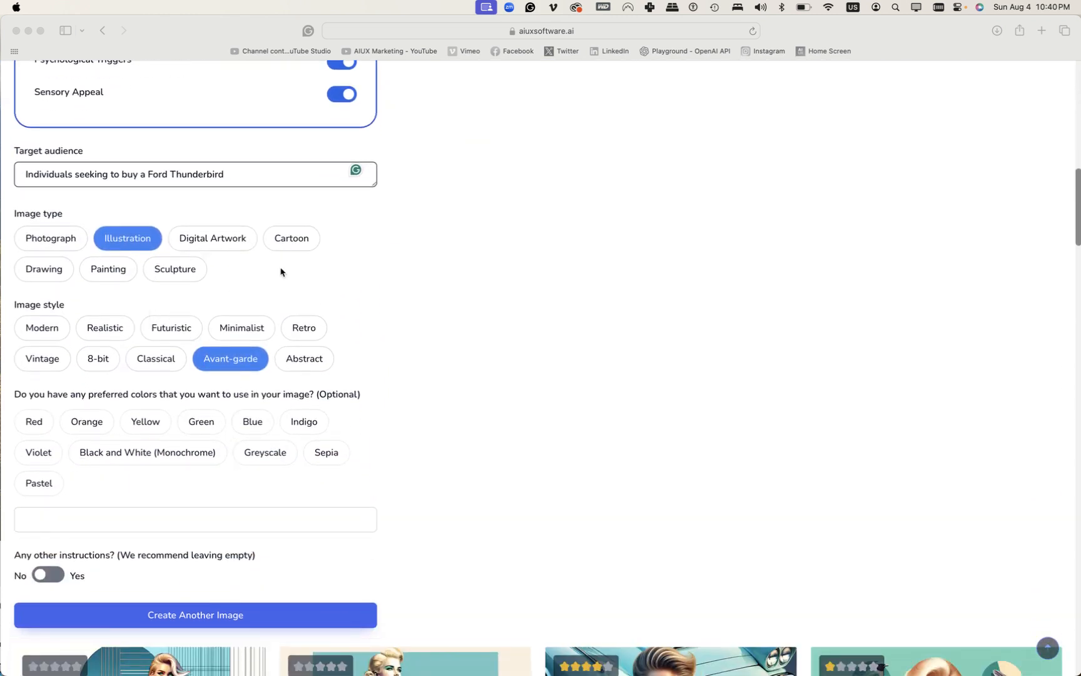
left_click(299, 239)
left_click(299, 241)
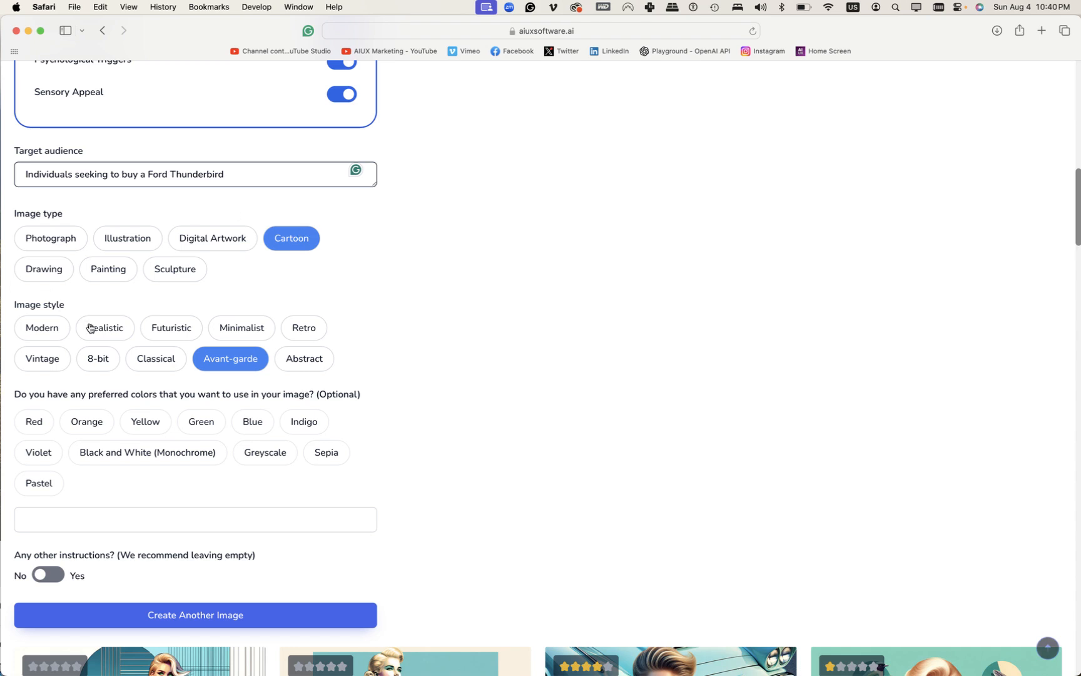
left_click(47, 328)
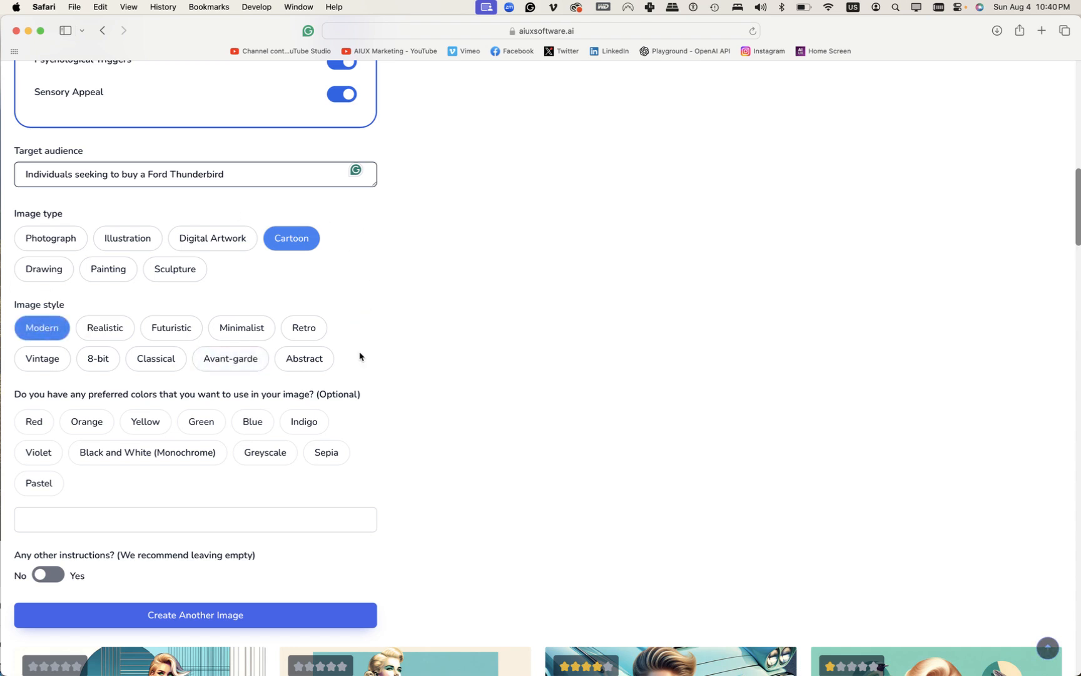
left_click(185, 616)
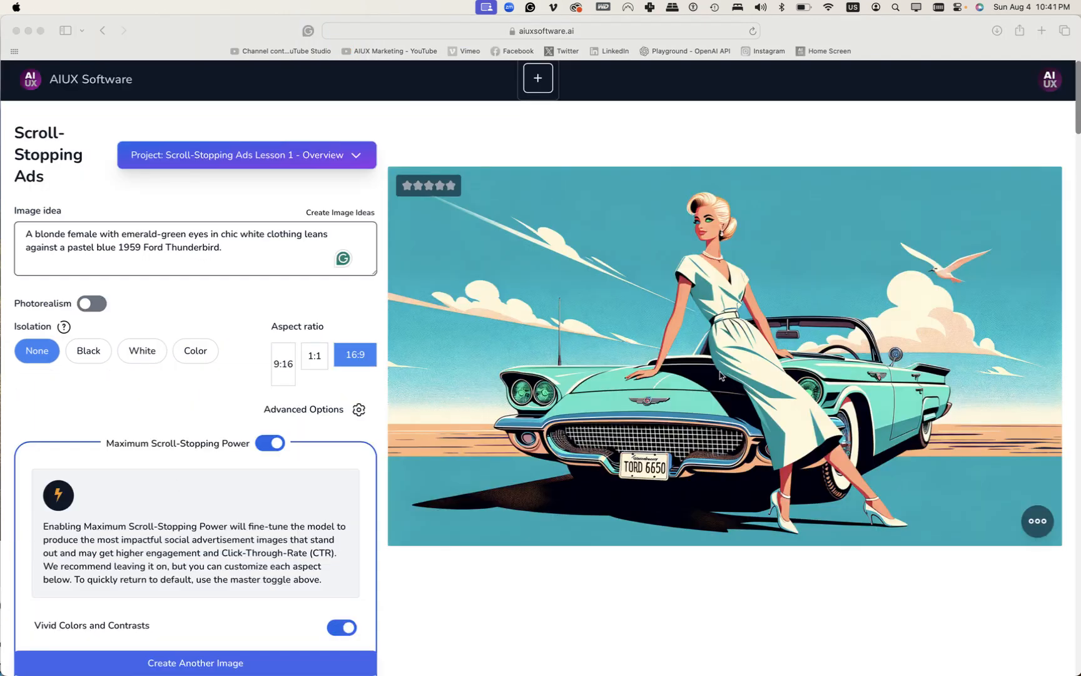
Enlarge the newly generated cartoon image, rate it one star, and close the enlarged view
scroll(721, 371, "down", 10)
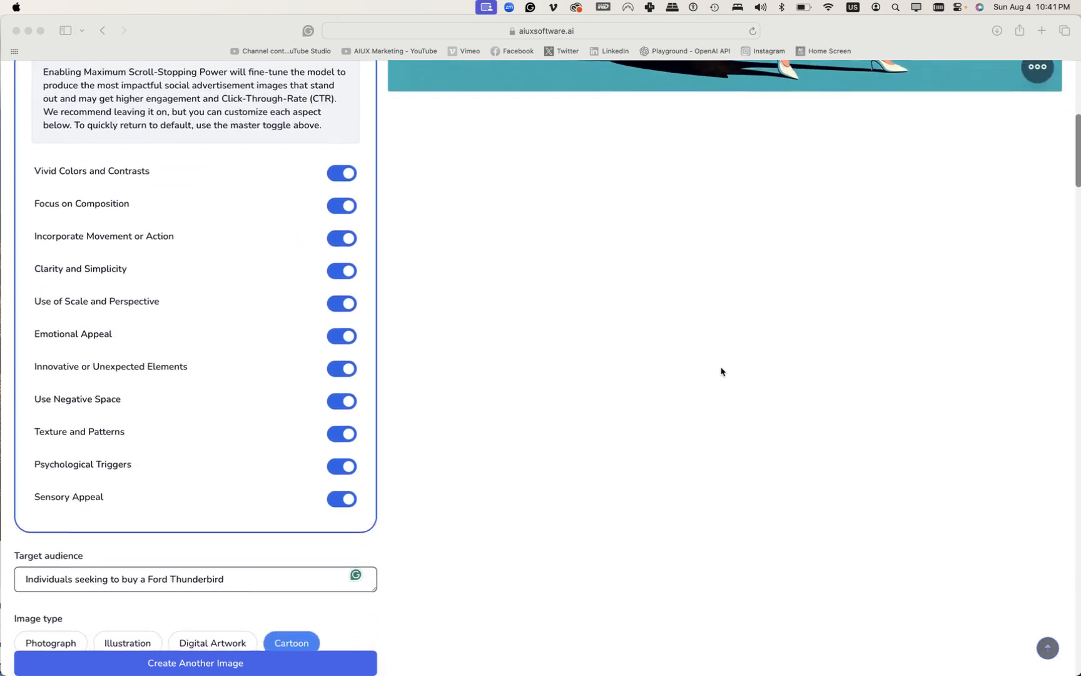
scroll(720, 371, "up", 8)
left_click(765, 267)
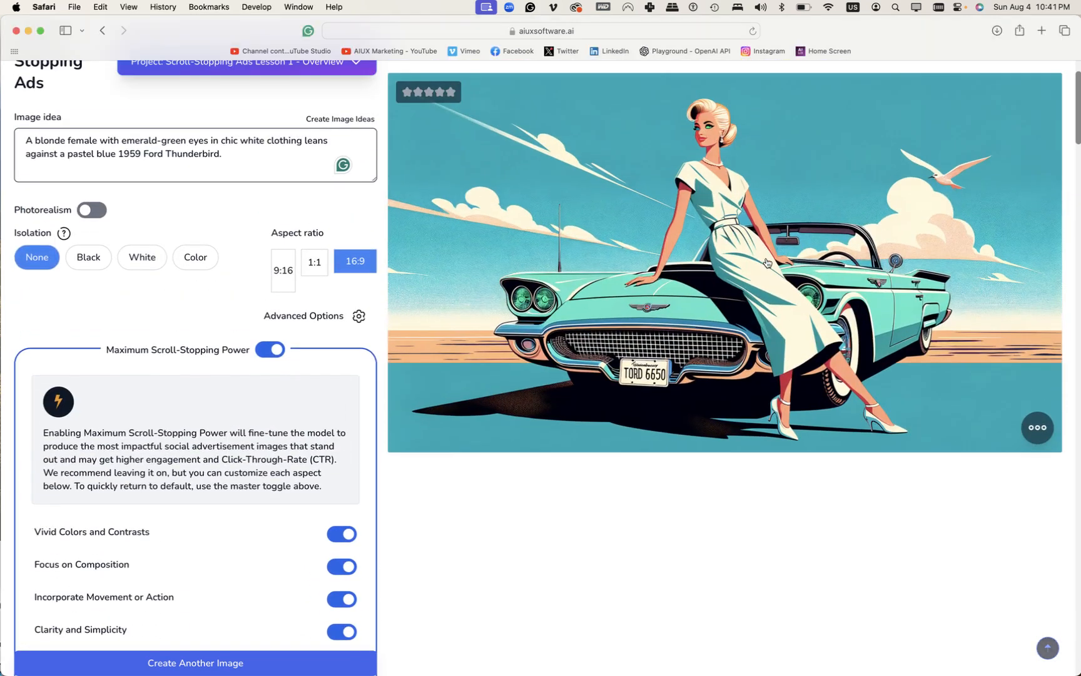
left_click(720, 240)
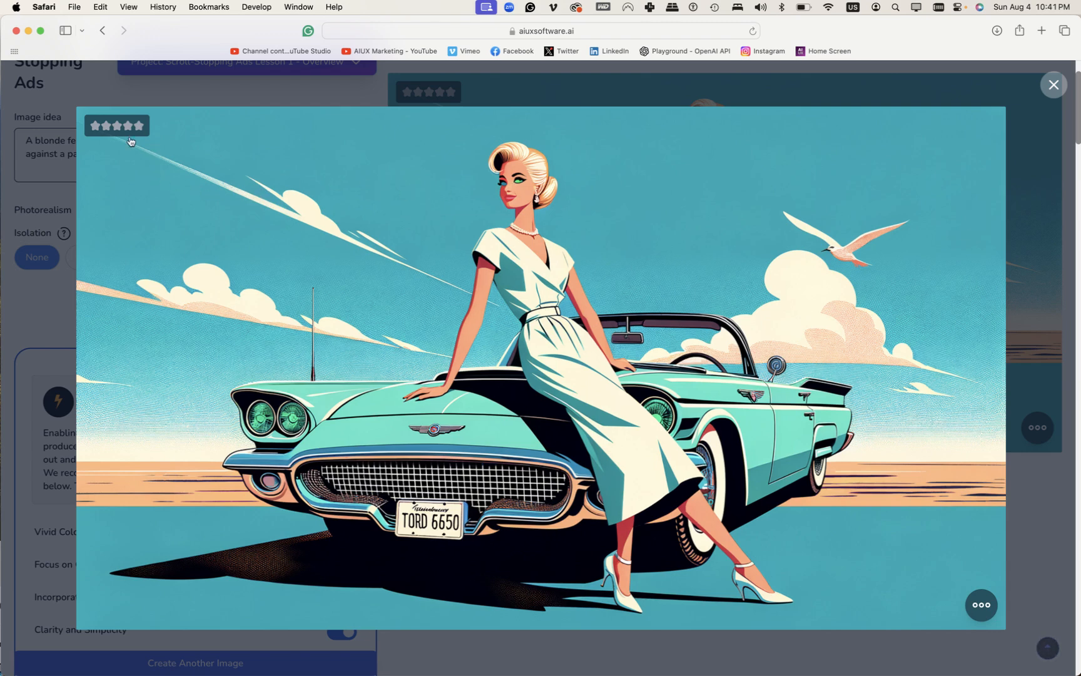
left_click(93, 129)
left_click(833, 96)
Rate the avant-garde illustration two stars and the vintage digital artwork three stars in the enlarged view, and close it
scroll(772, 282, "up", 8)
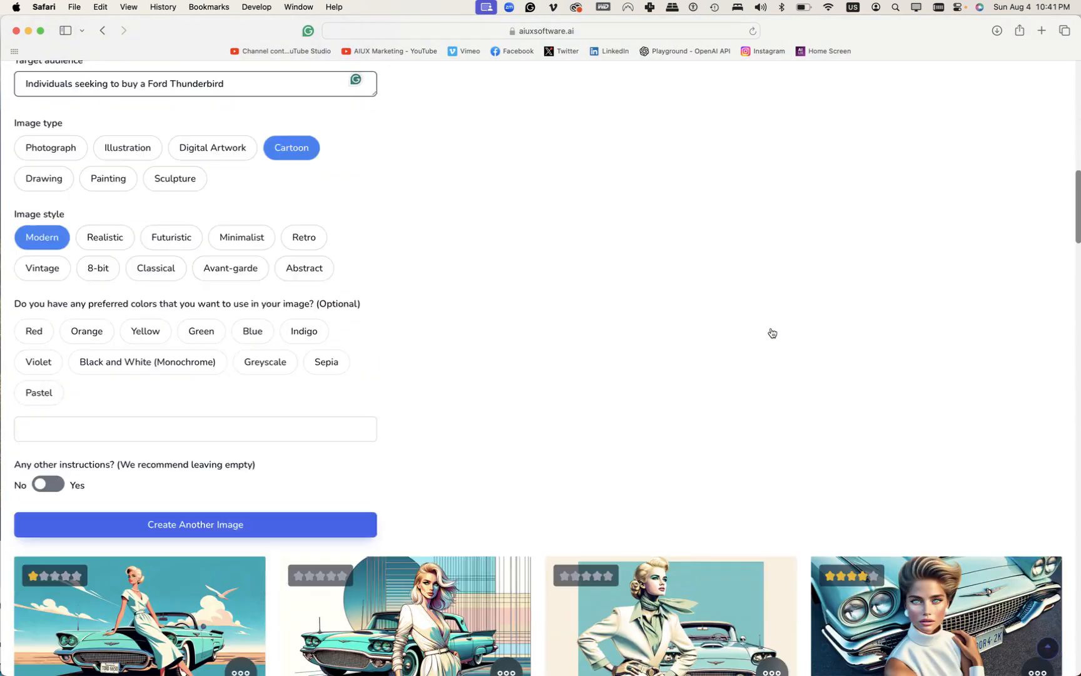
scroll(773, 333, "down", 5)
left_click(505, 420)
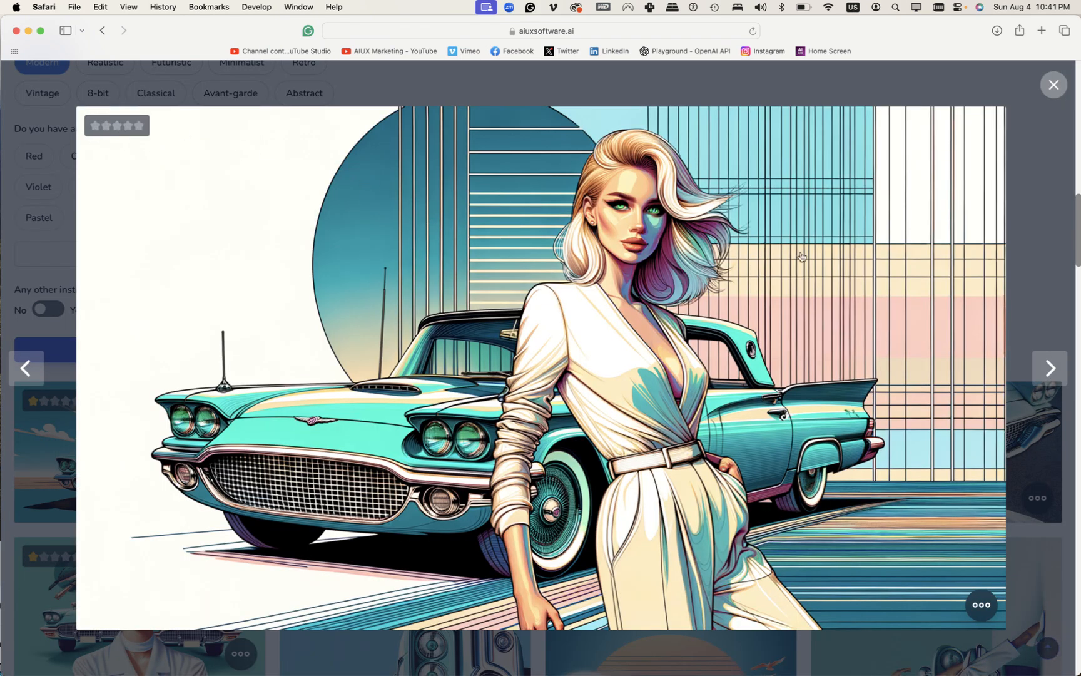
left_click(1050, 368)
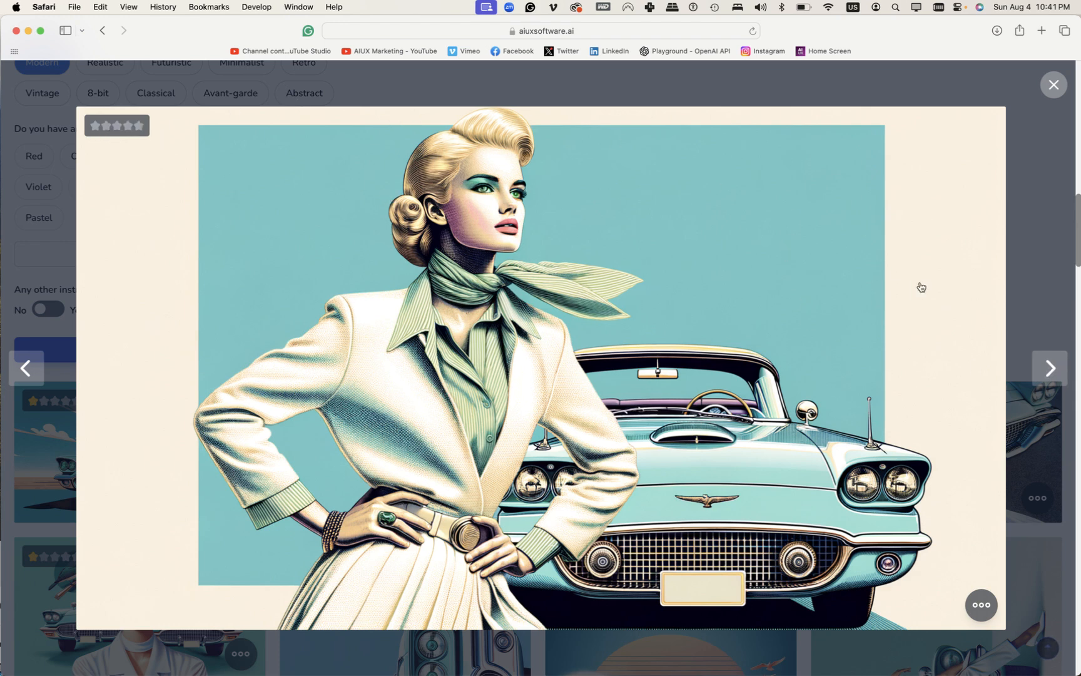
left_click(1017, 179)
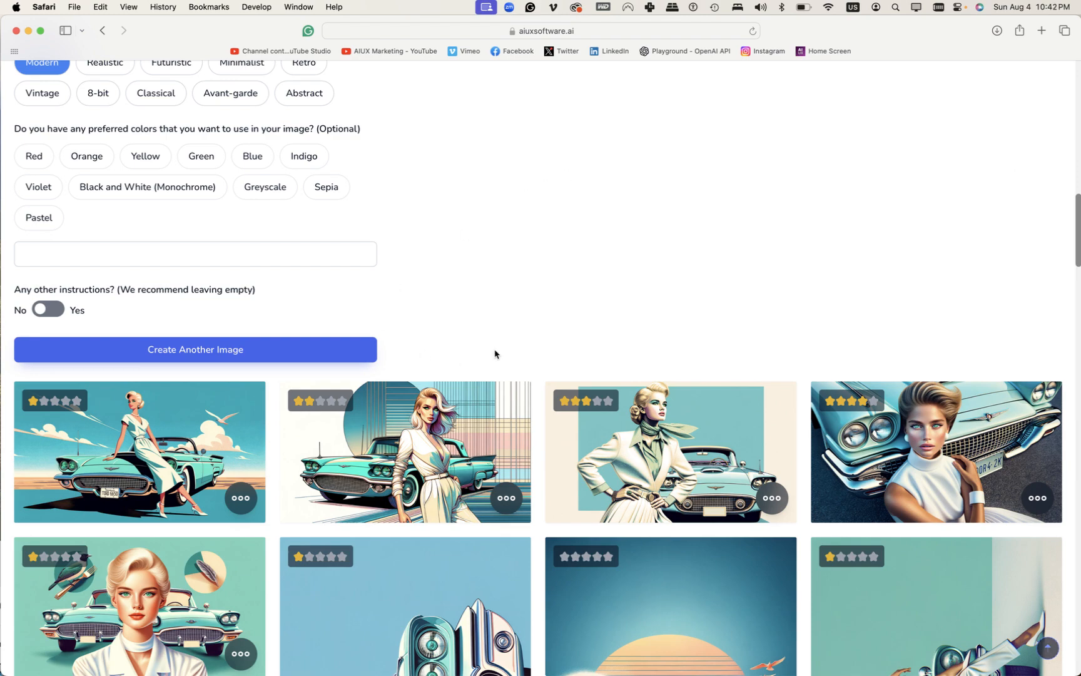
Change the image type to Photograph and the image style to Realistic
scroll(494, 350, "down", 4)
scroll(493, 347, "up", 8)
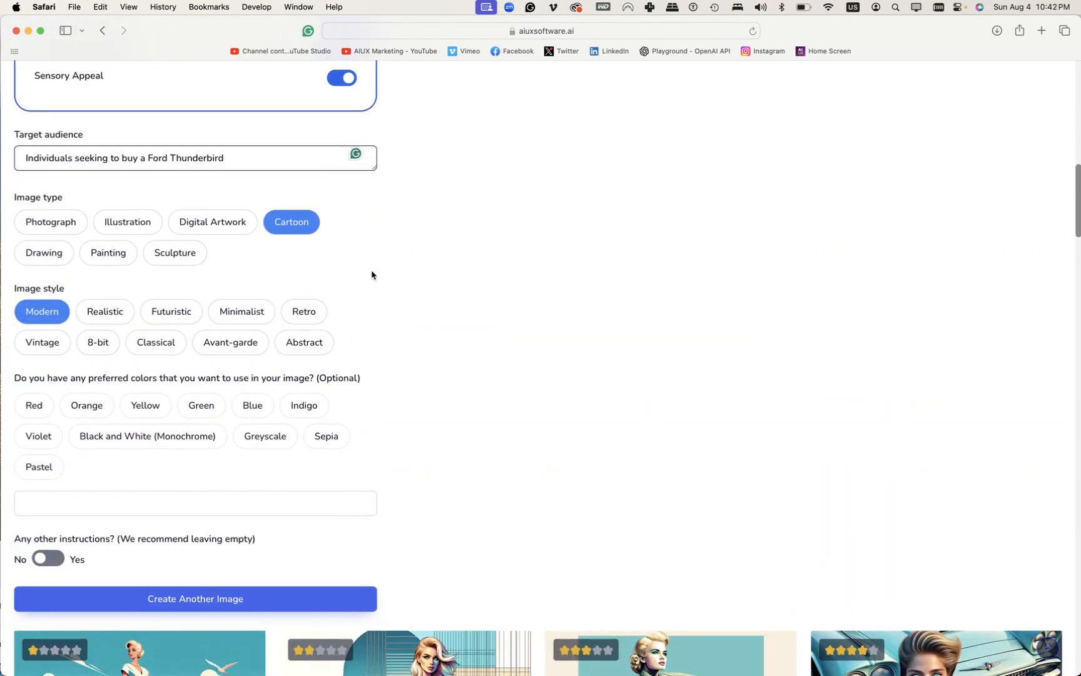
scroll(129, 288, "up", 2)
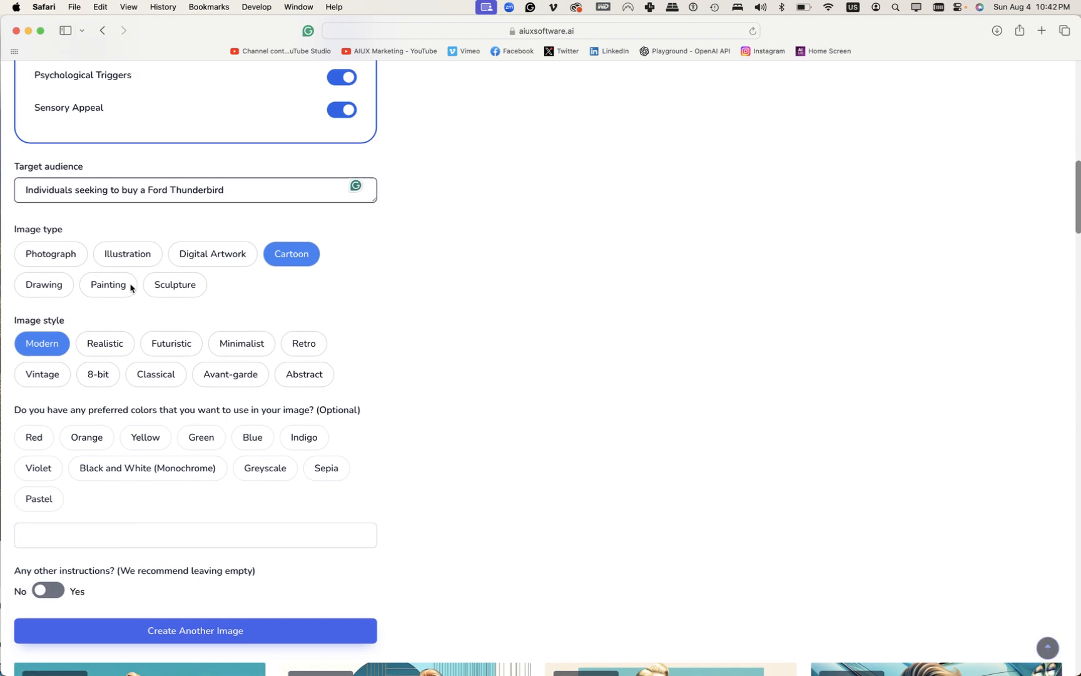
left_click(67, 262)
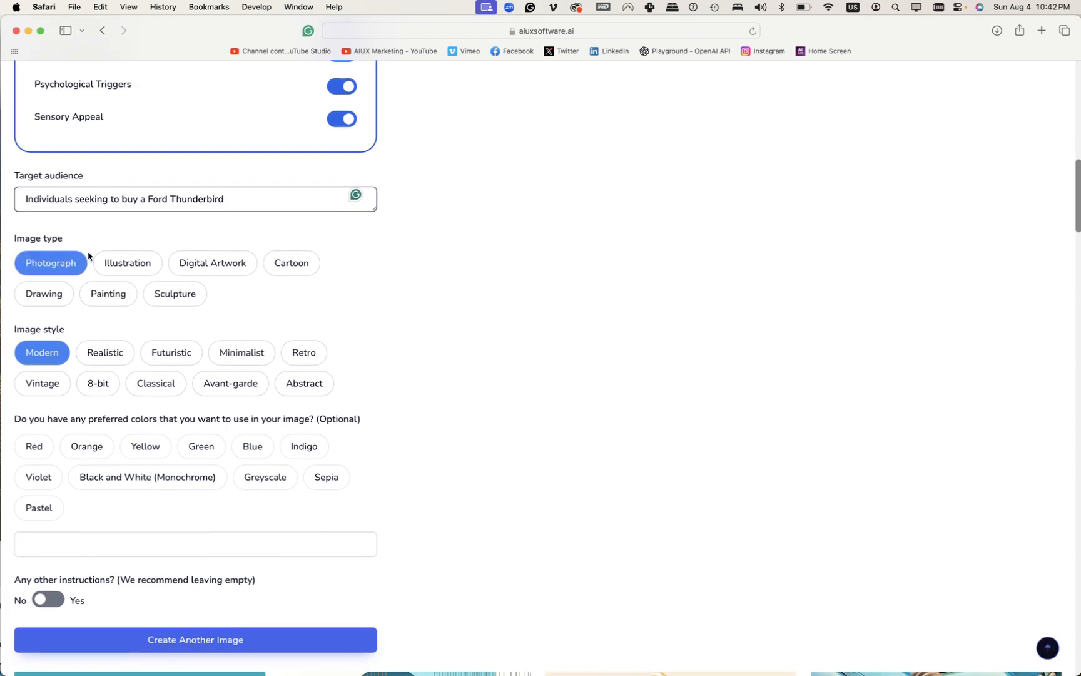
left_click(105, 352)
Set the isolation to Black and generate another image
scroll(241, 241, "up", 10)
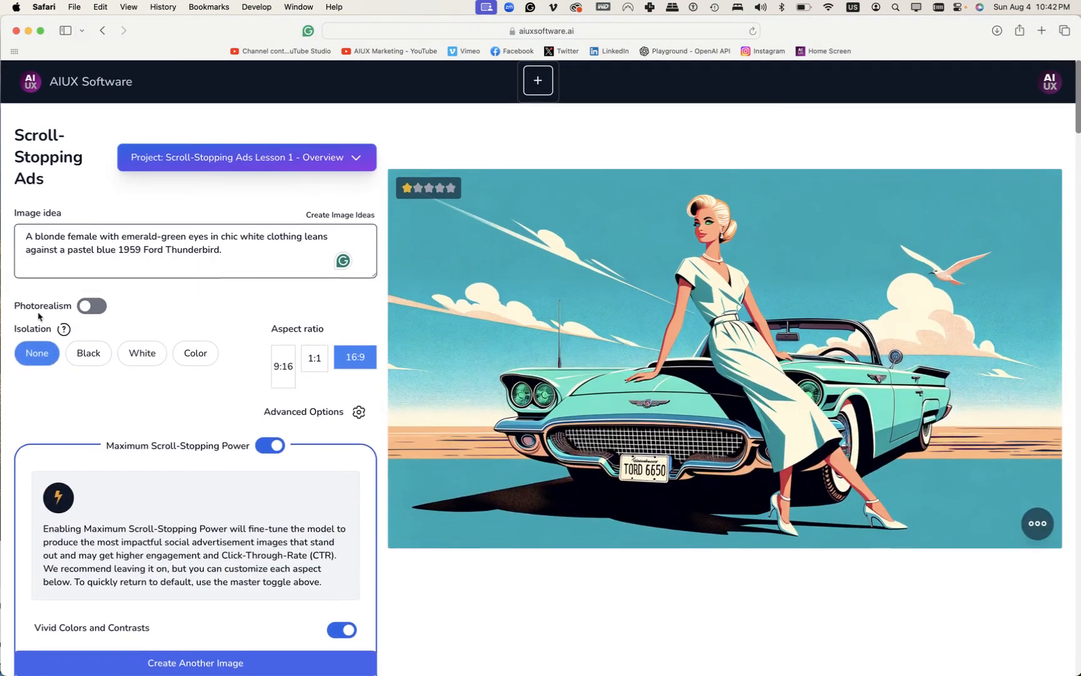
left_click(92, 359)
scroll(402, 244, "down", 15)
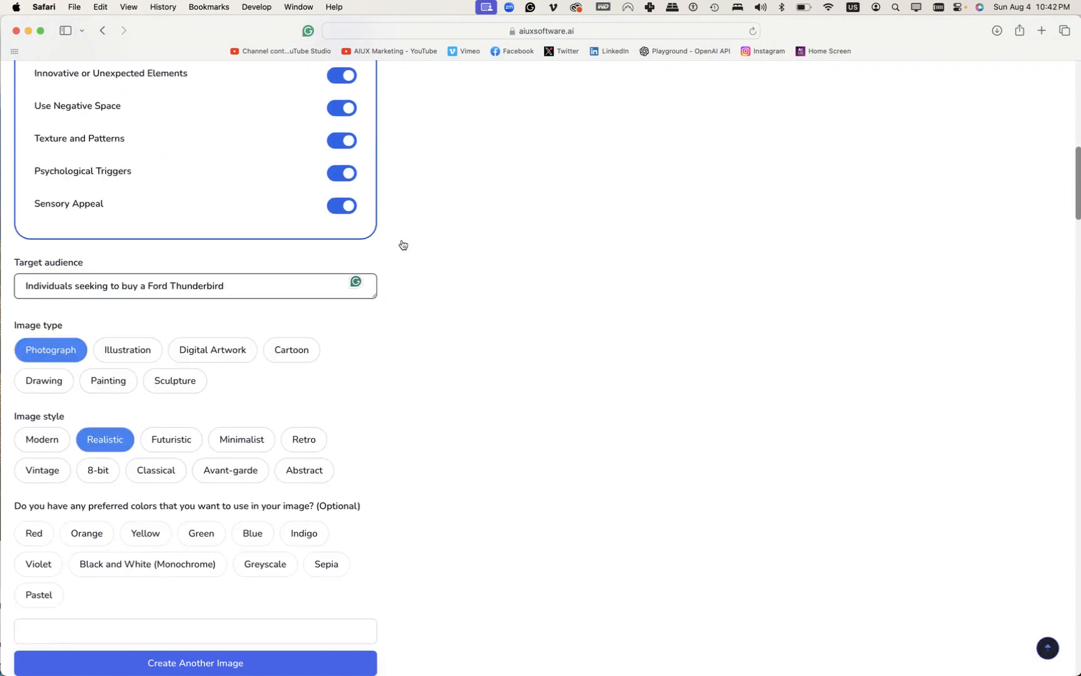
scroll(402, 244, "down", 6)
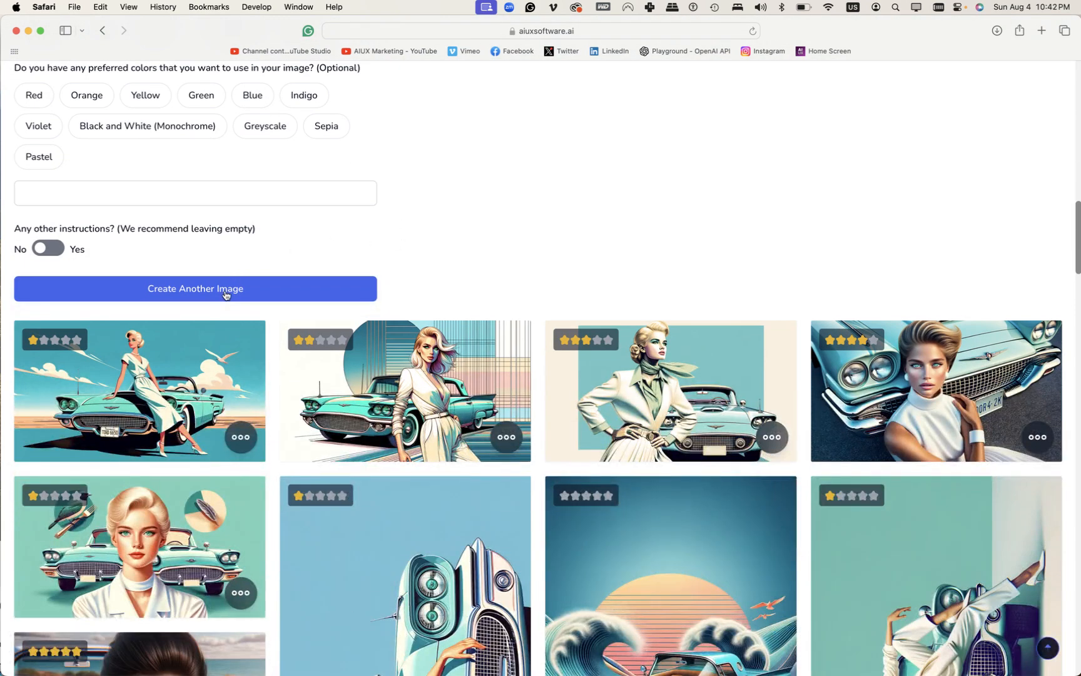
left_click(284, 280)
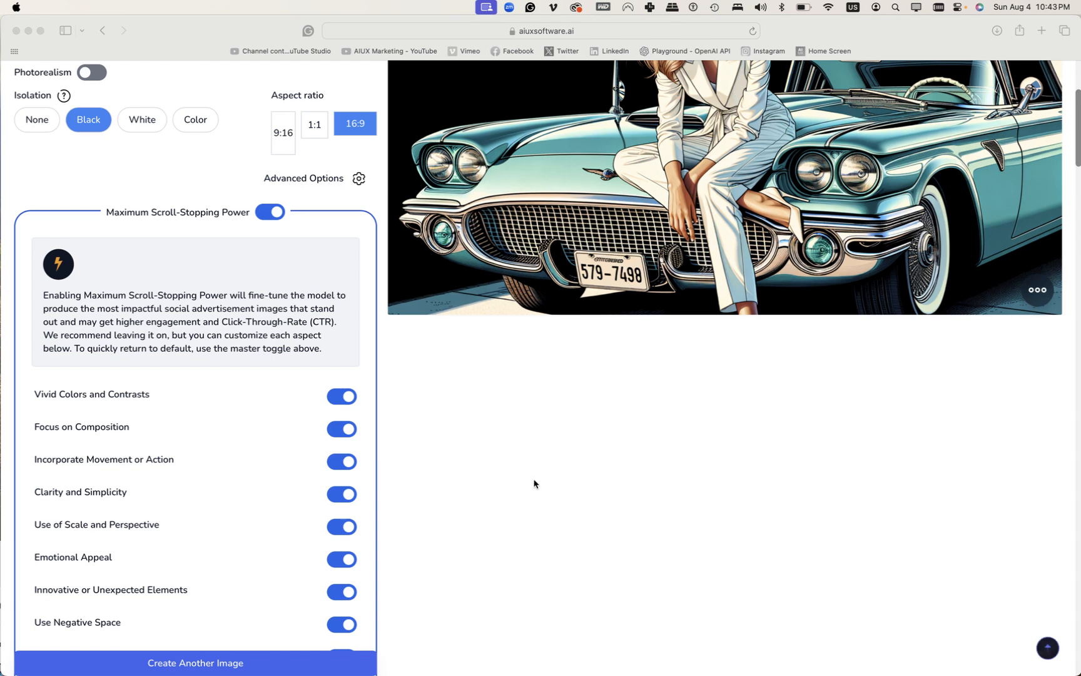
Set the isolation back to None and generate another realistic photograph
scroll(600, 364, "up", 5)
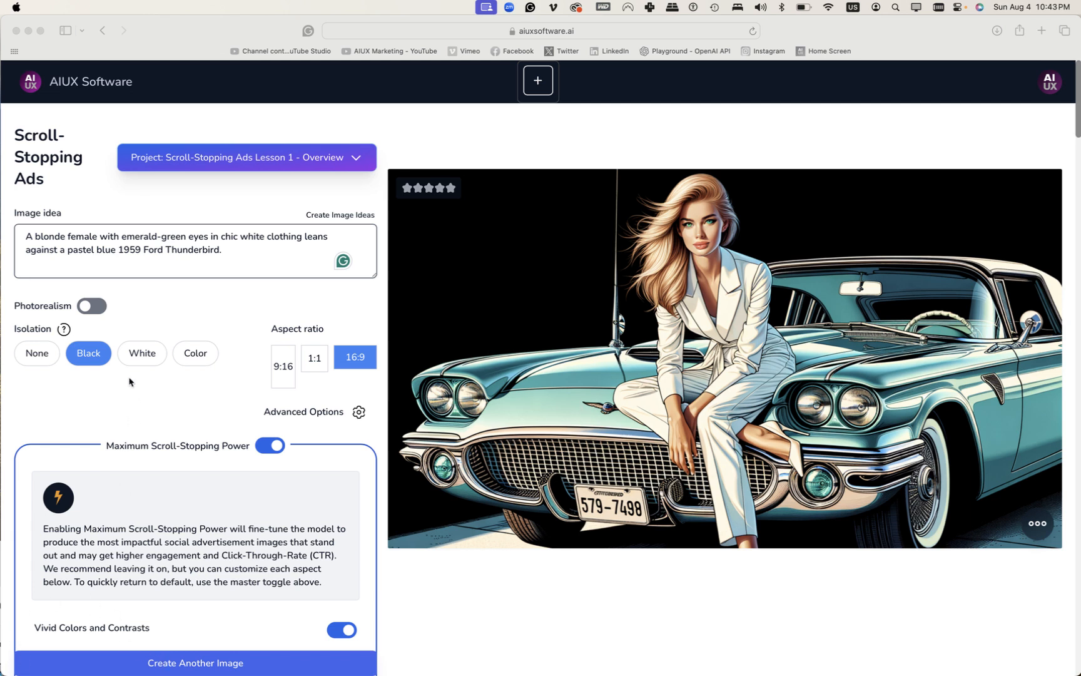
left_click(40, 358)
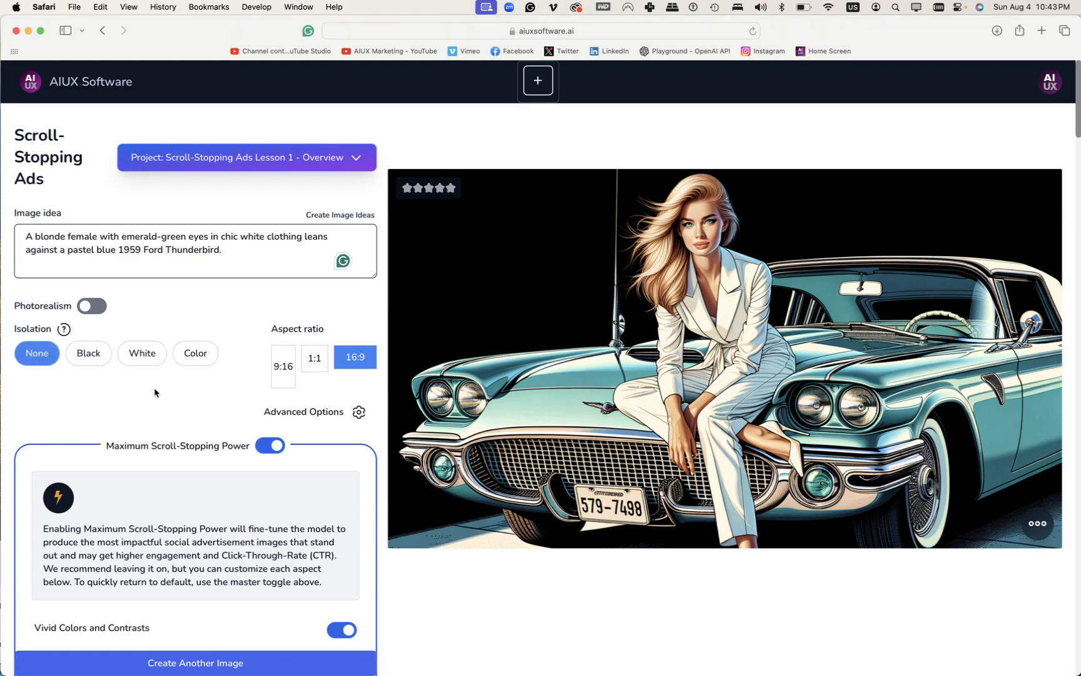
scroll(155, 392, "down", 20)
scroll(154, 392, "up", 3)
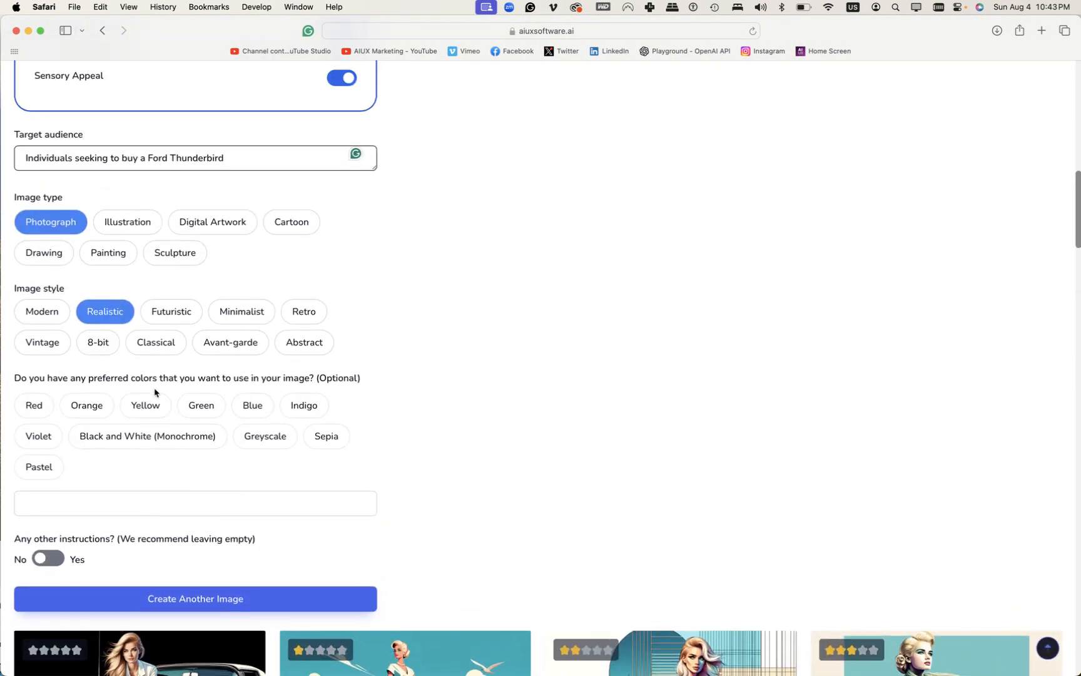
left_click(126, 602)
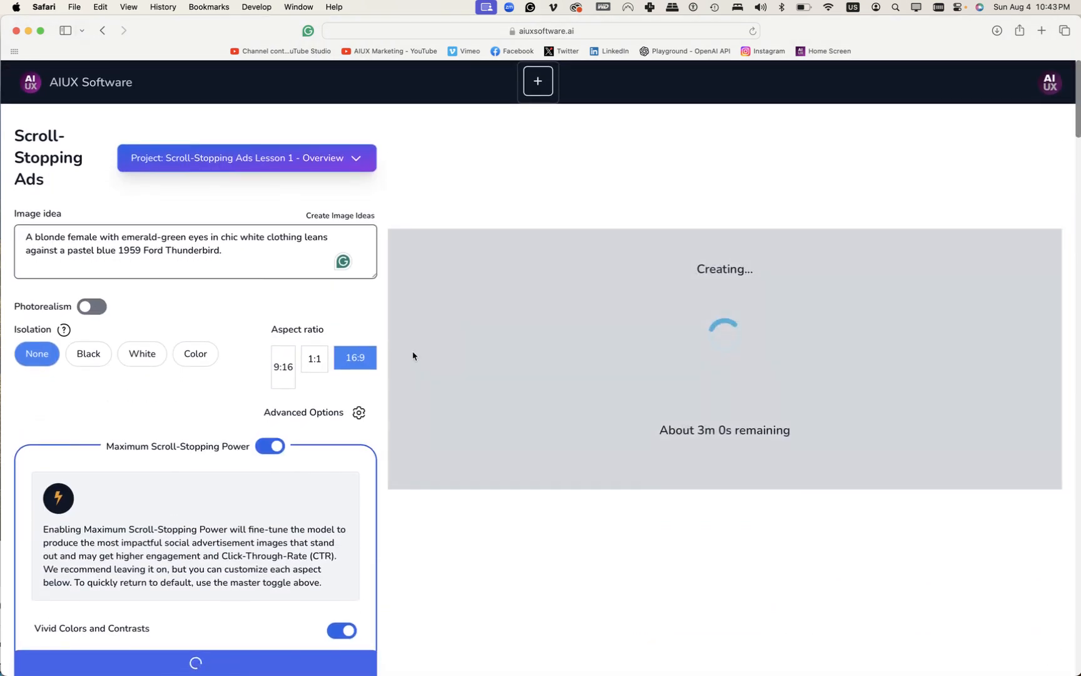
Rate the newly generated realistic photograph five stars
scroll(257, 377, "down", 3)
scroll(257, 378, "down", 3)
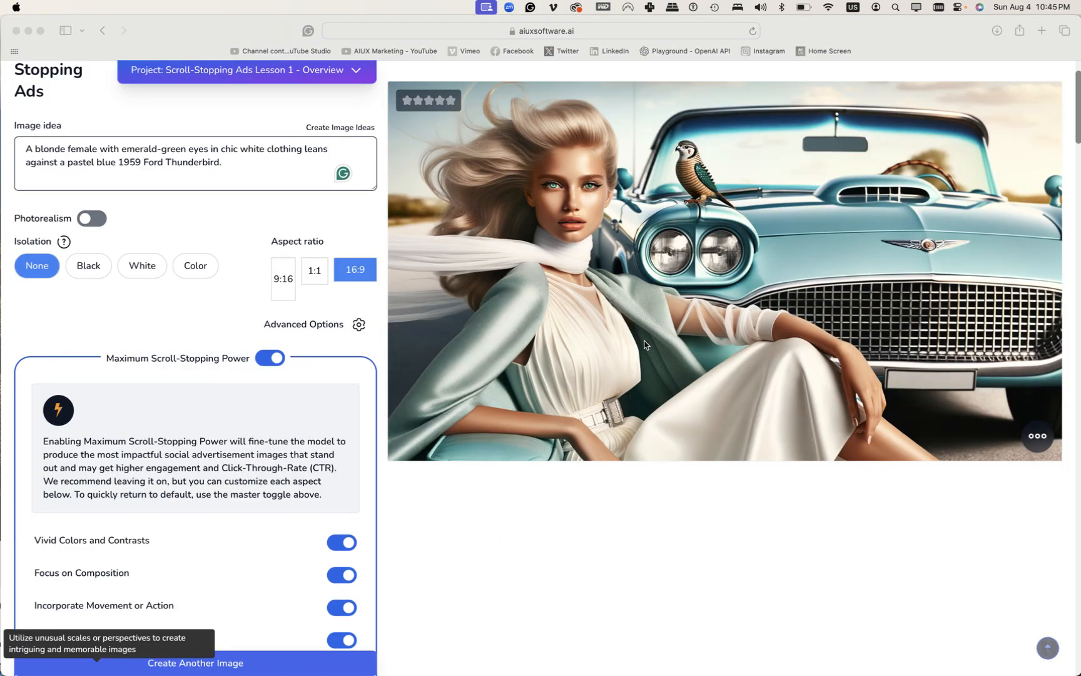
left_click(452, 104)
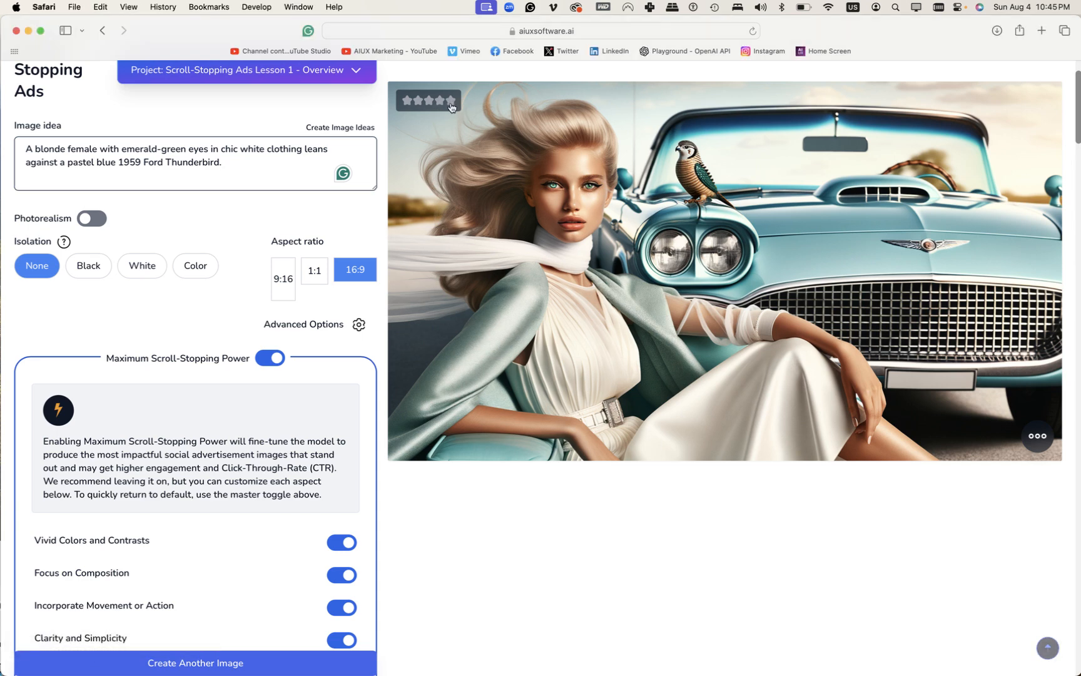
left_click(451, 100)
Add Orange and Red as the preferred colors for the image
scroll(429, 550, "down", 3)
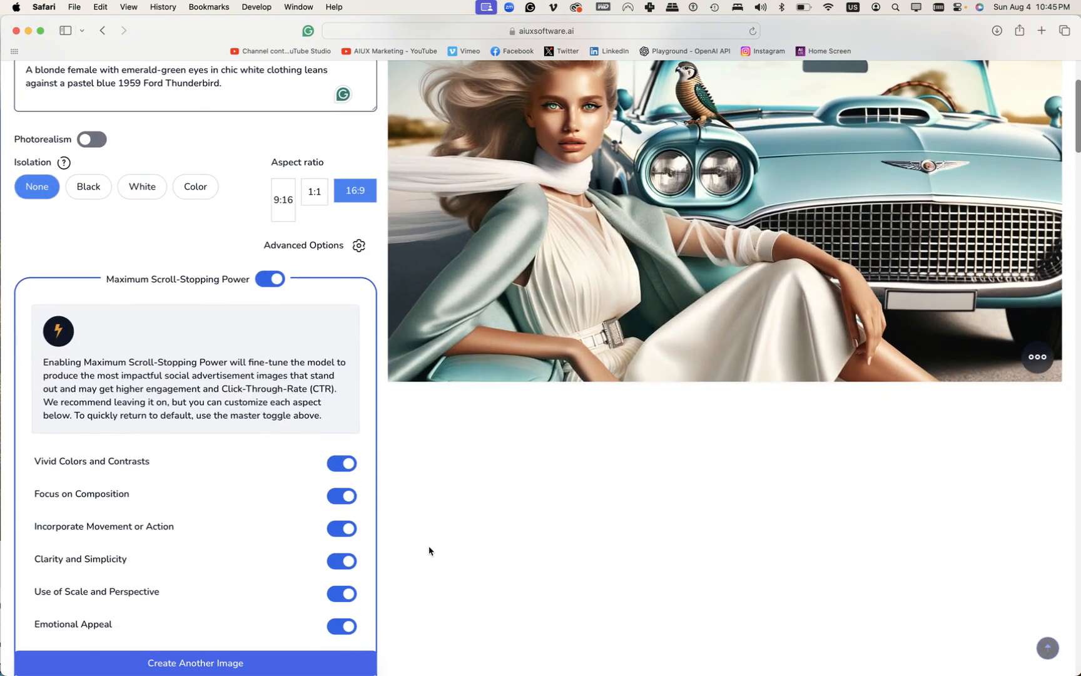
scroll(429, 551, "down", 10)
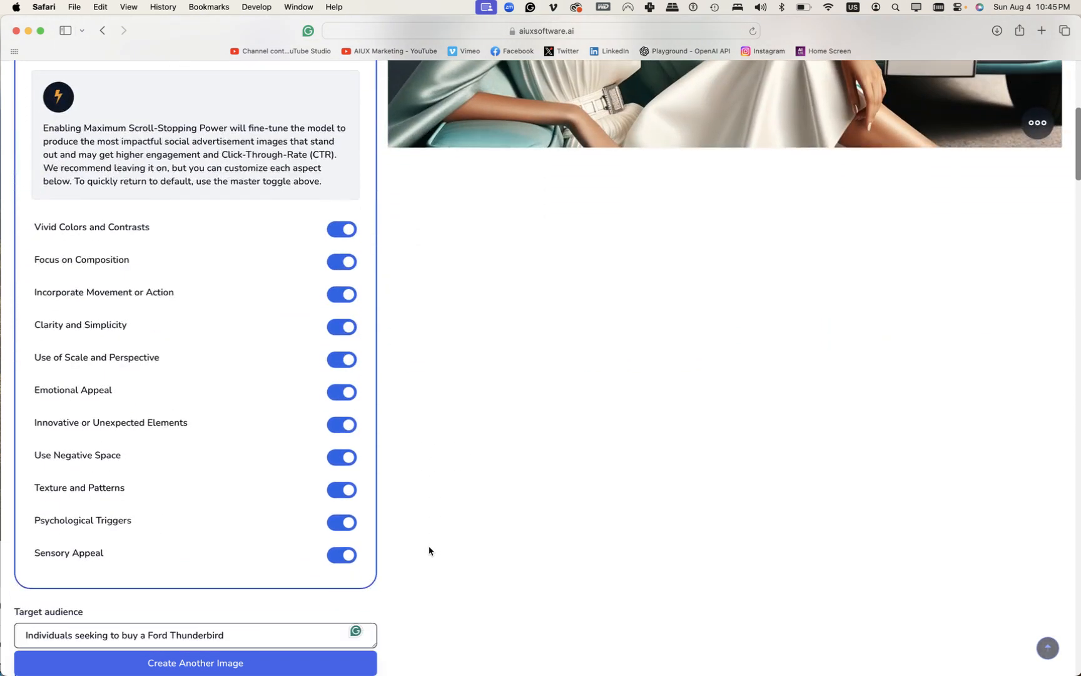
scroll(429, 486, "down", 9)
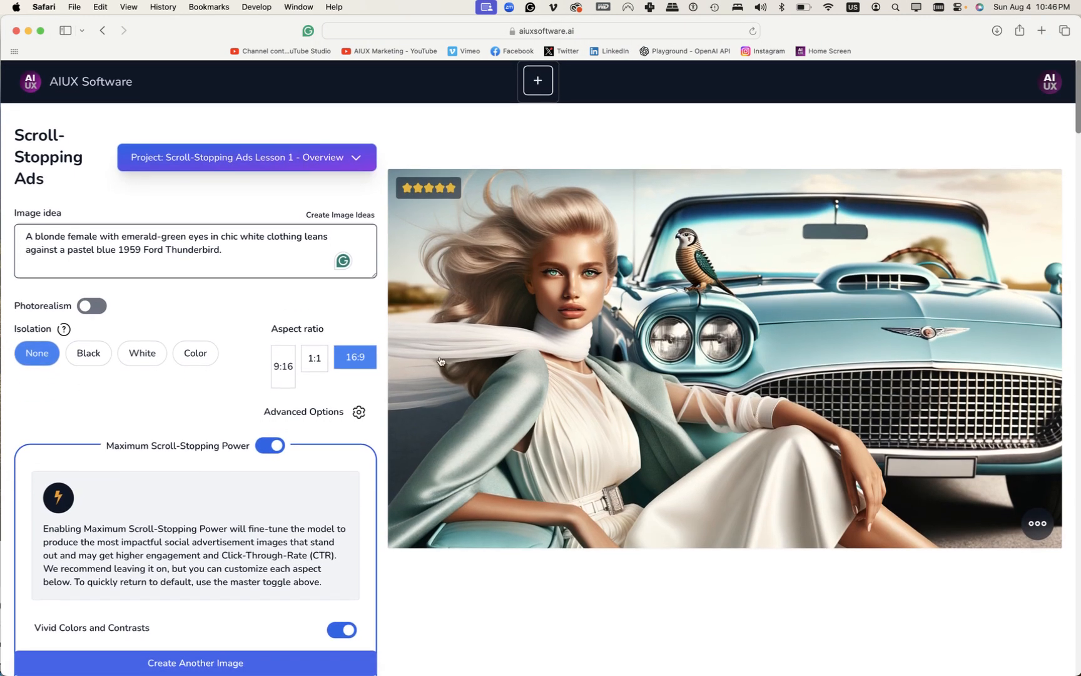
scroll(146, 378, "down", 1)
scroll(146, 378, "down", 20)
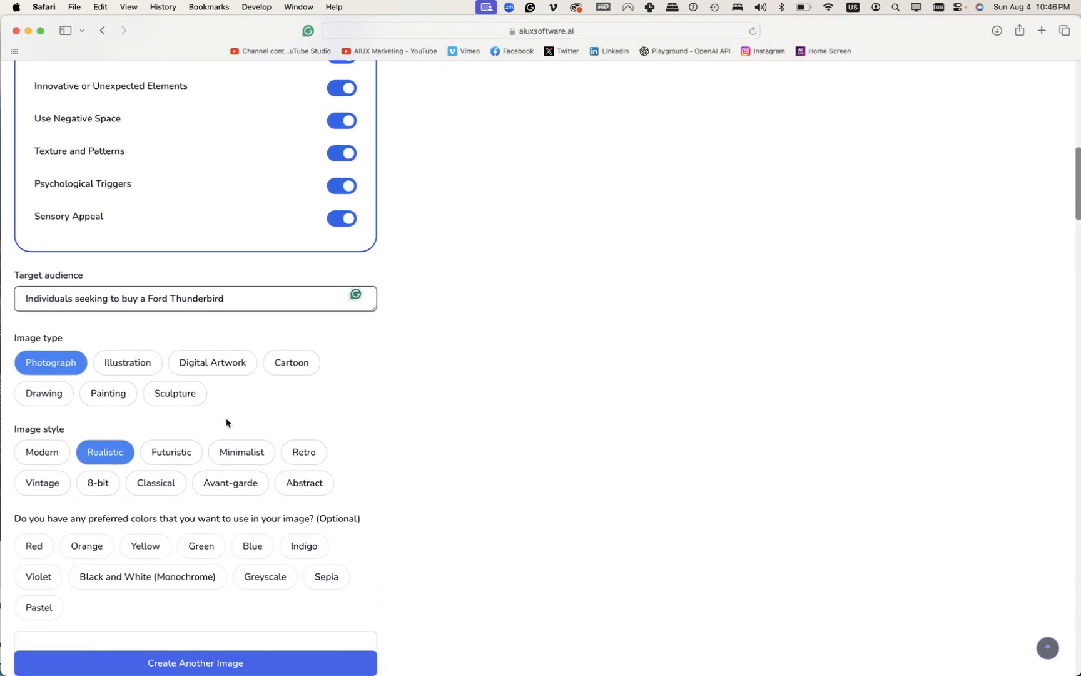
scroll(303, 429, "down", 3)
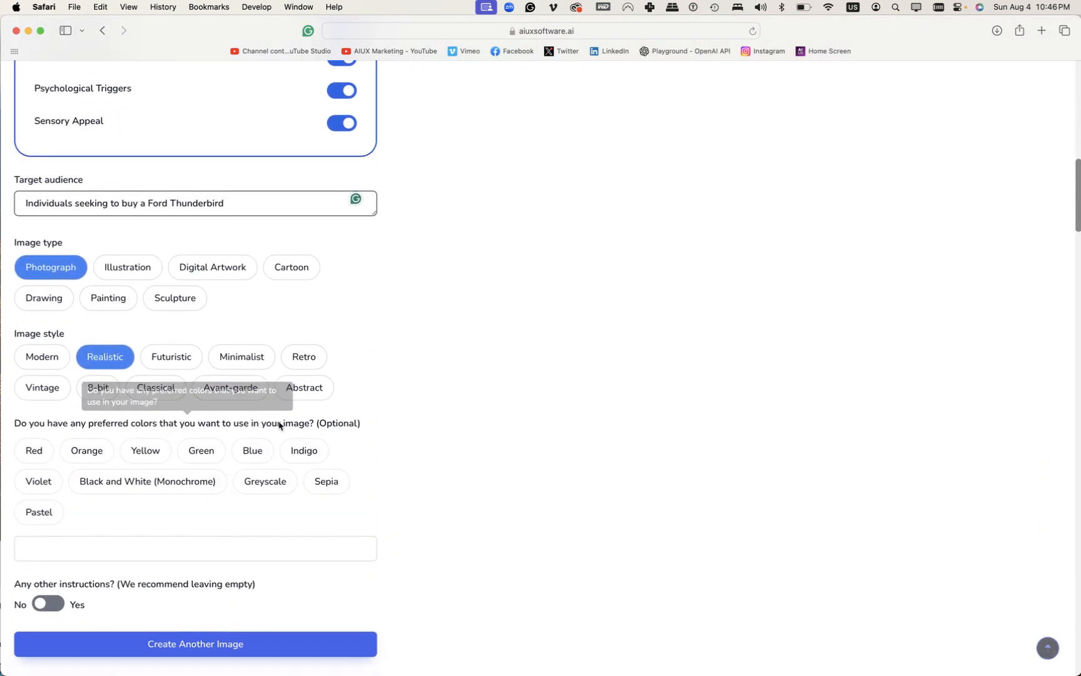
scroll(267, 427, "down", 4)
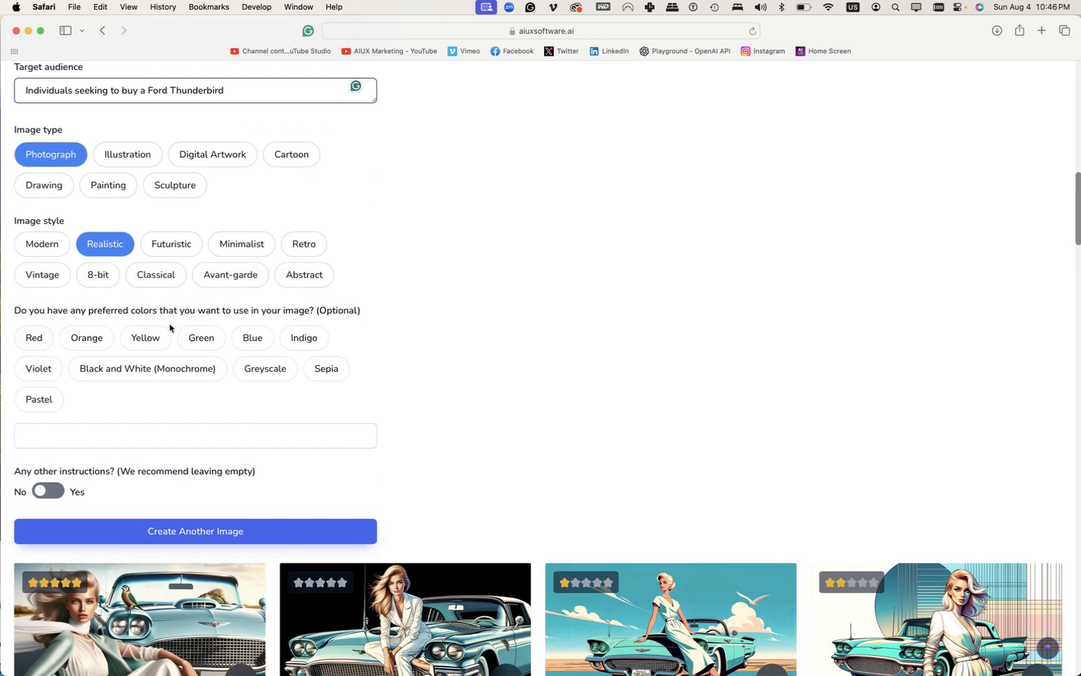
left_click(87, 339)
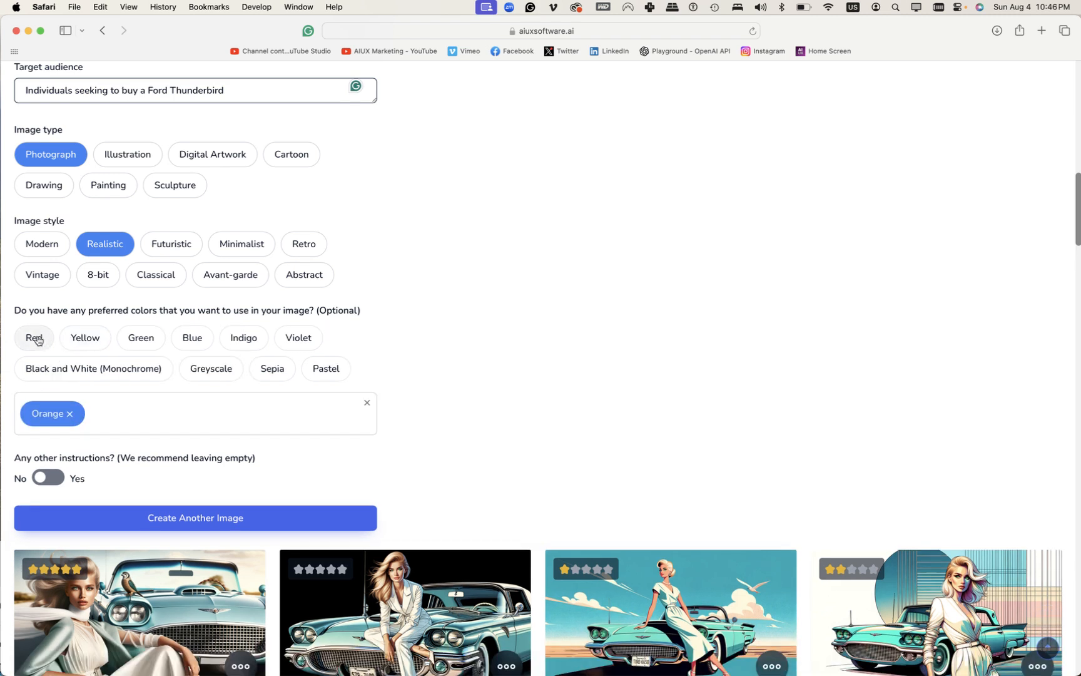
left_click(37, 339)
scroll(458, 330, "down", 2)
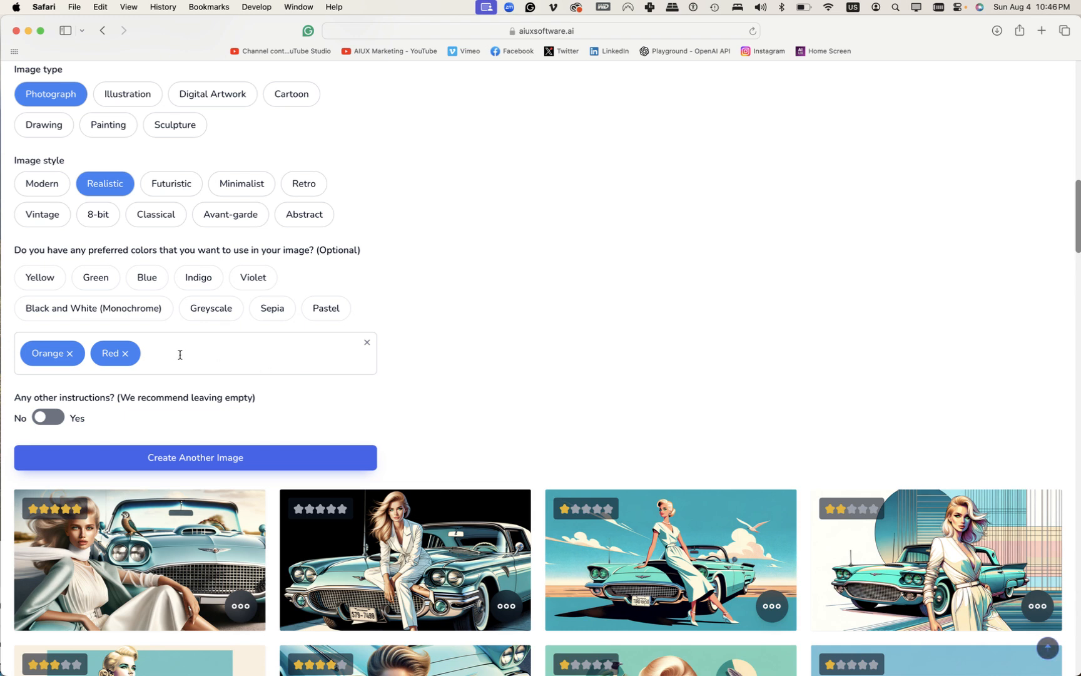
Generate another image with the selected preferred colors and give the new image a star rating
scroll(571, 291, "up", 6)
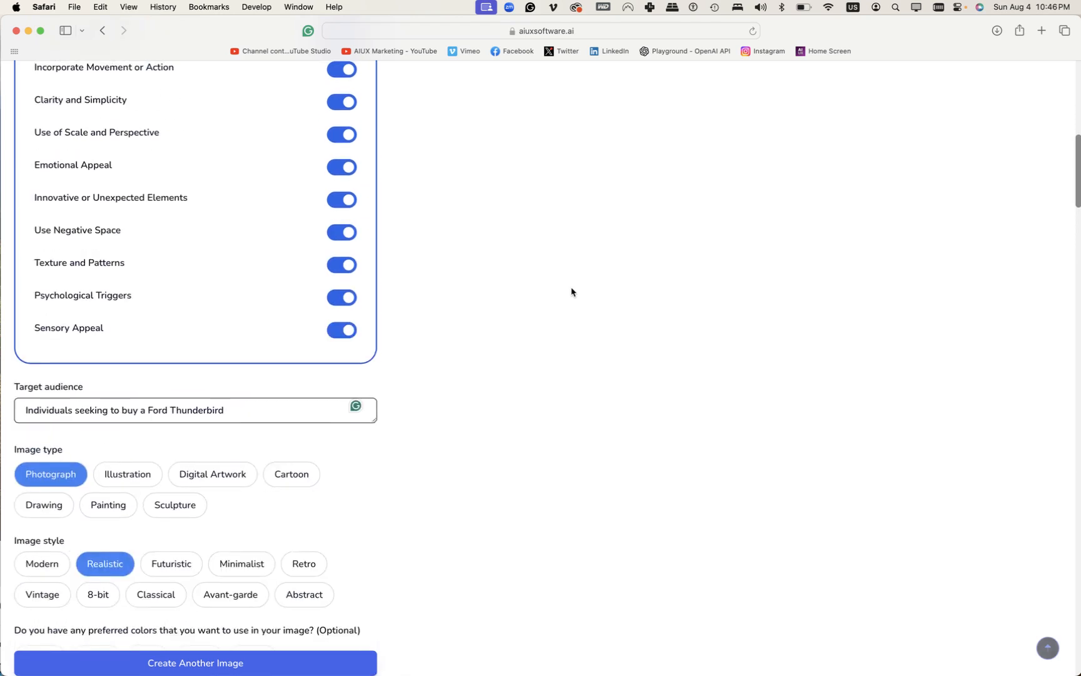
scroll(571, 291, "up", 8)
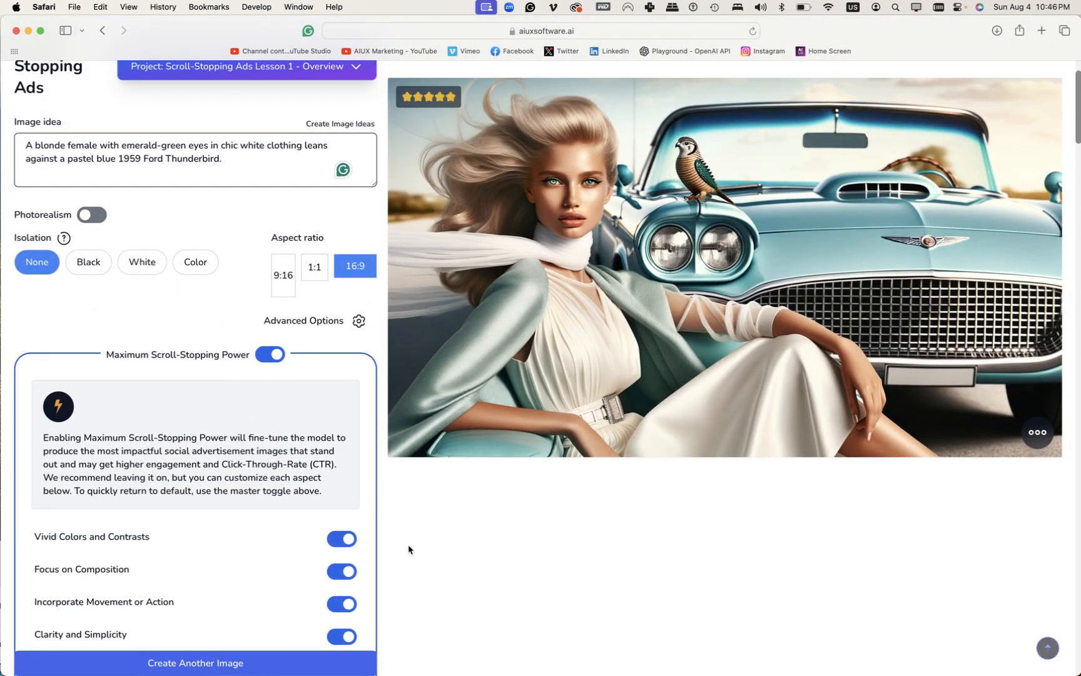
scroll(407, 548, "down", 10)
left_click(148, 665)
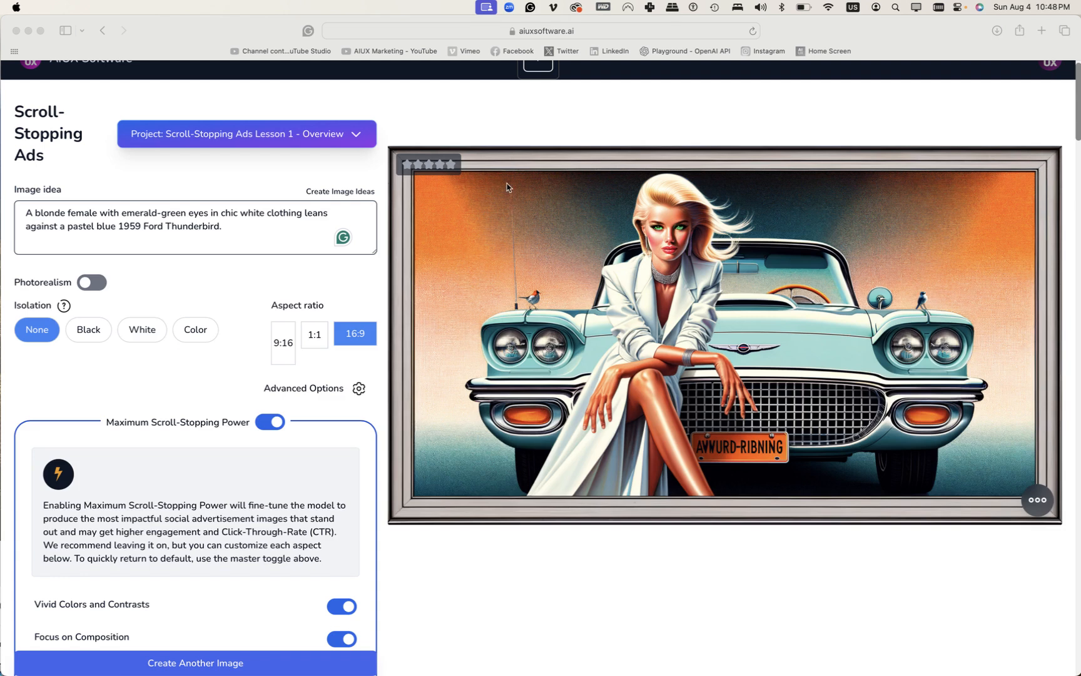
left_click(440, 169)
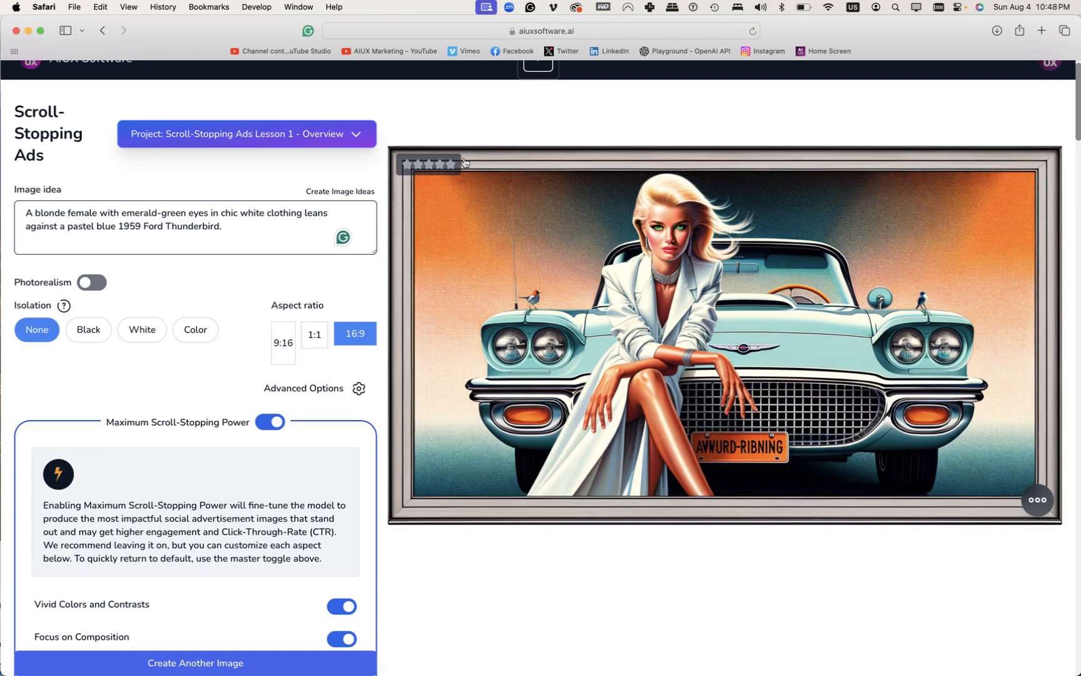